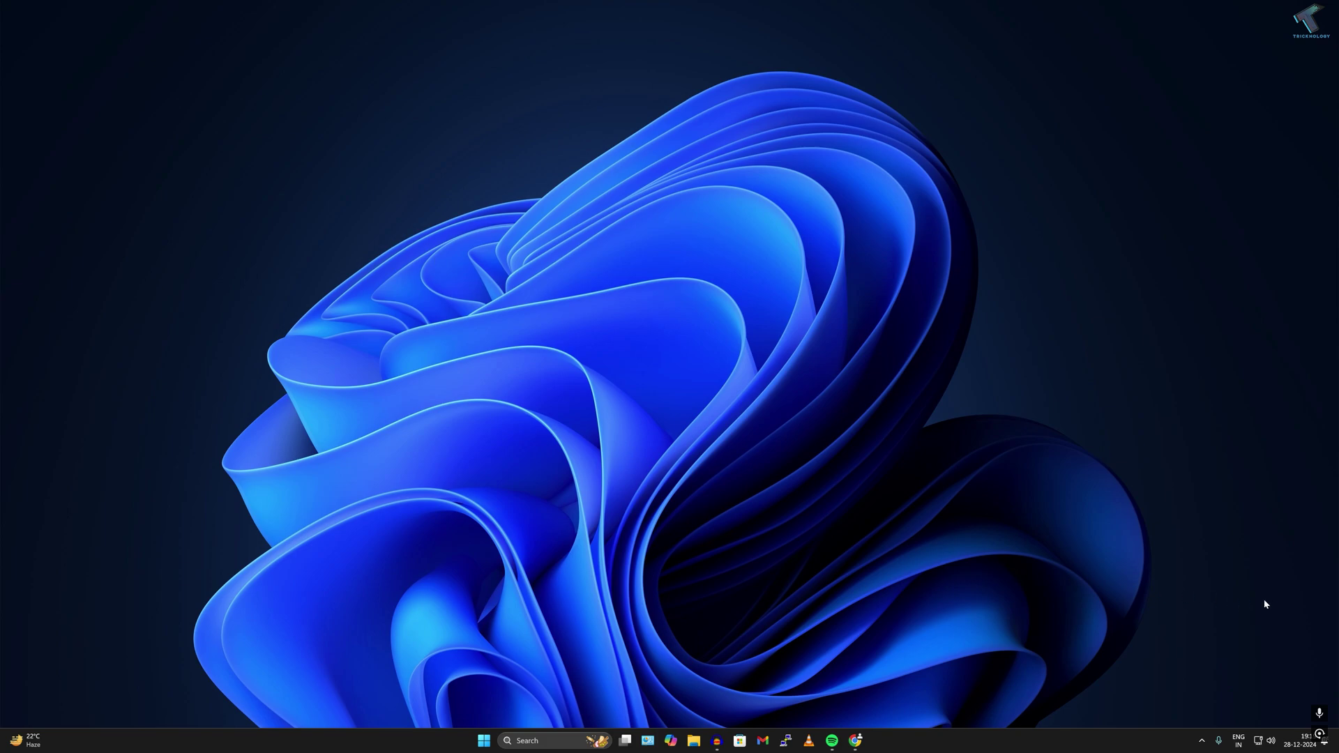
Bring up the context menu of the speaker volume icon in the system tray
{"action": "mouse_move", "coordinate": [1272, 744]}
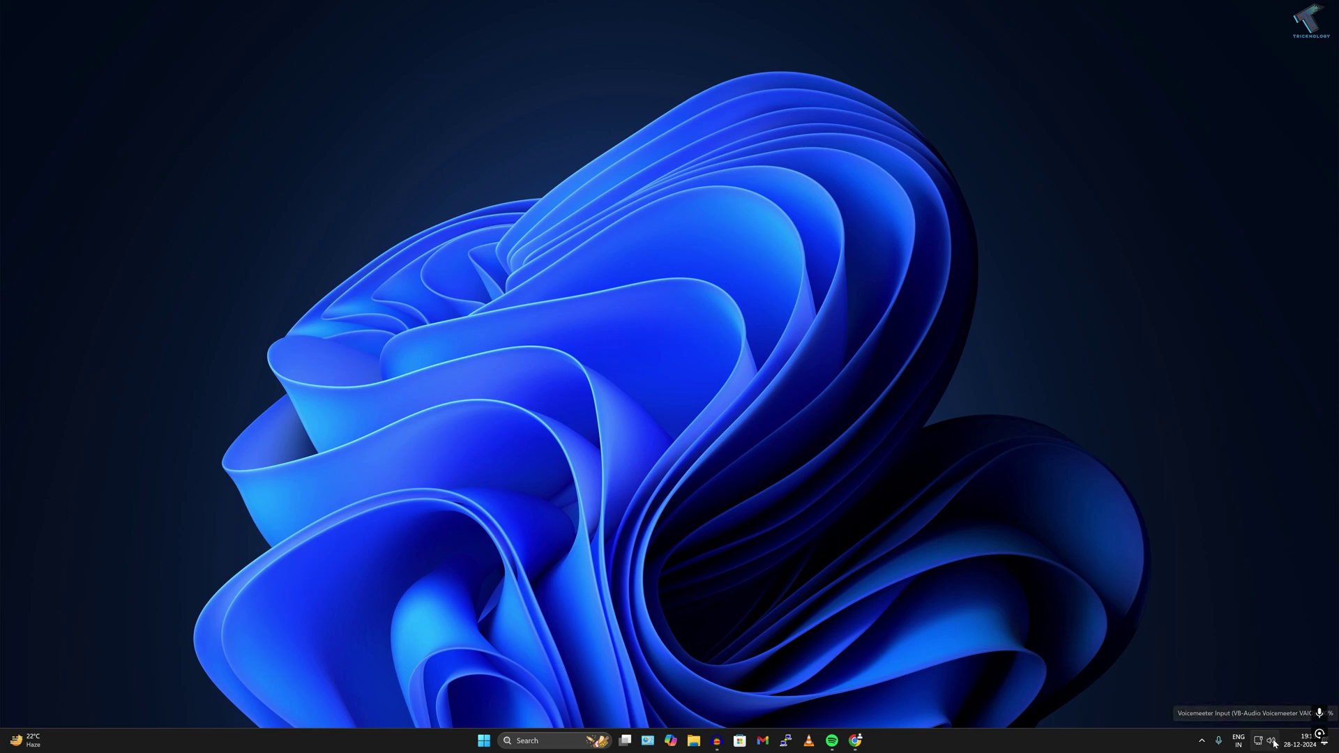
{"action": "right_click", "coordinate": [1271, 744]}
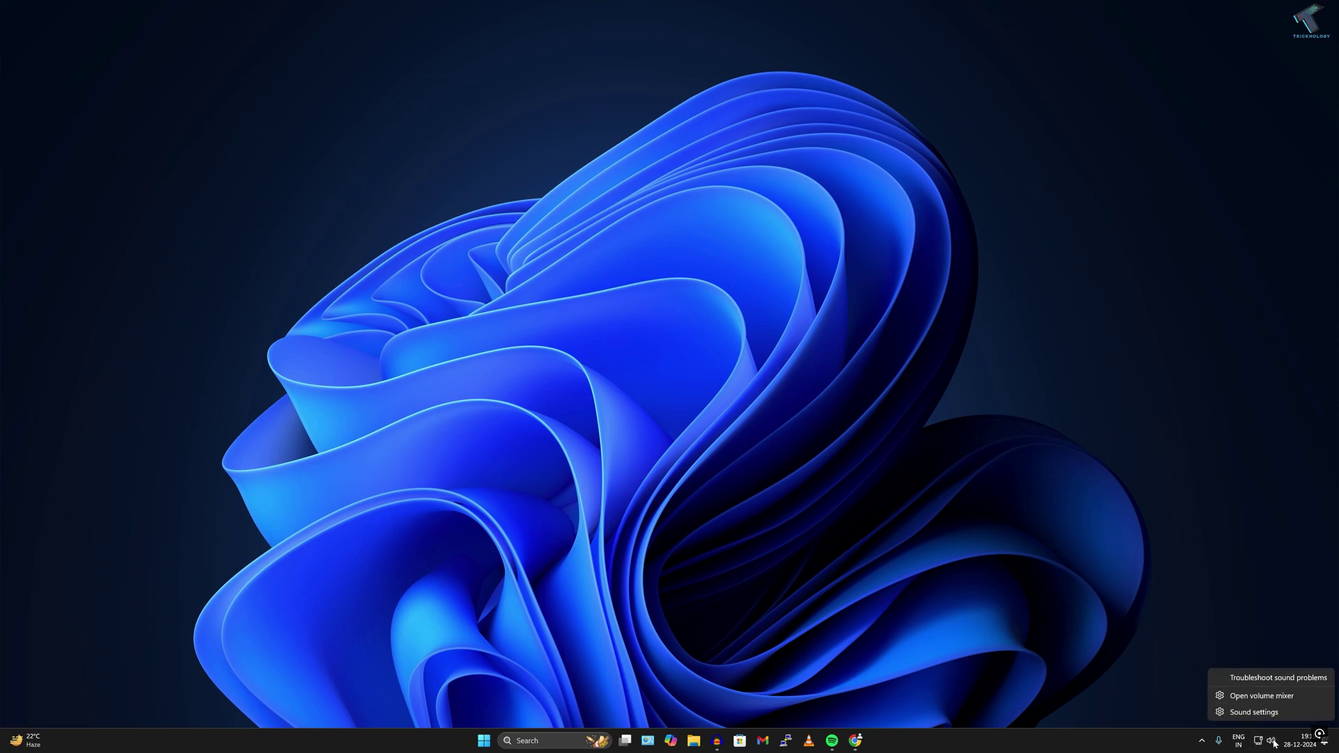
In the volume mixer, set both Discord volumes to 100 and keep Voicemeeter Out B1 as input
{"action": "left_click", "coordinate": [1266, 695]}
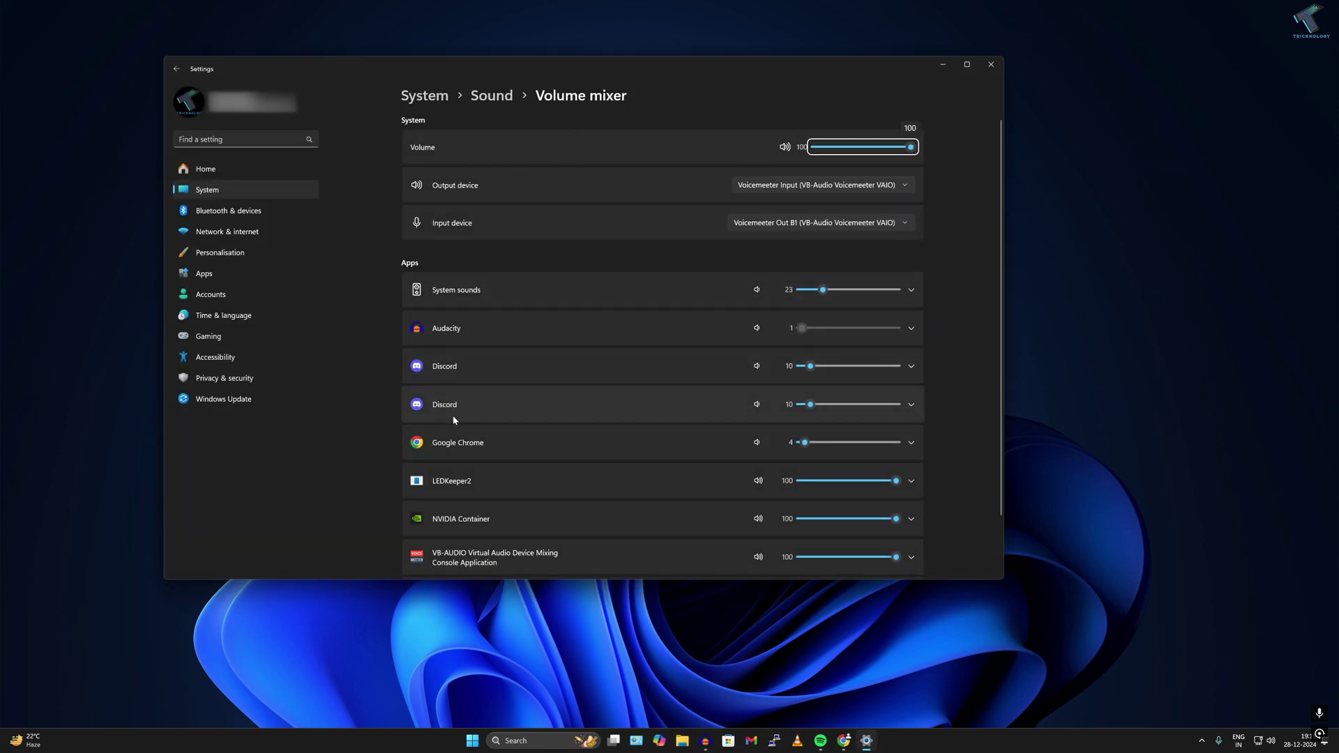
{"action": "left_click_drag", "start_coordinate": [809, 366], "coordinate": [908, 371]}
{"action": "left_click_drag", "start_coordinate": [809, 404], "coordinate": [902, 406]}
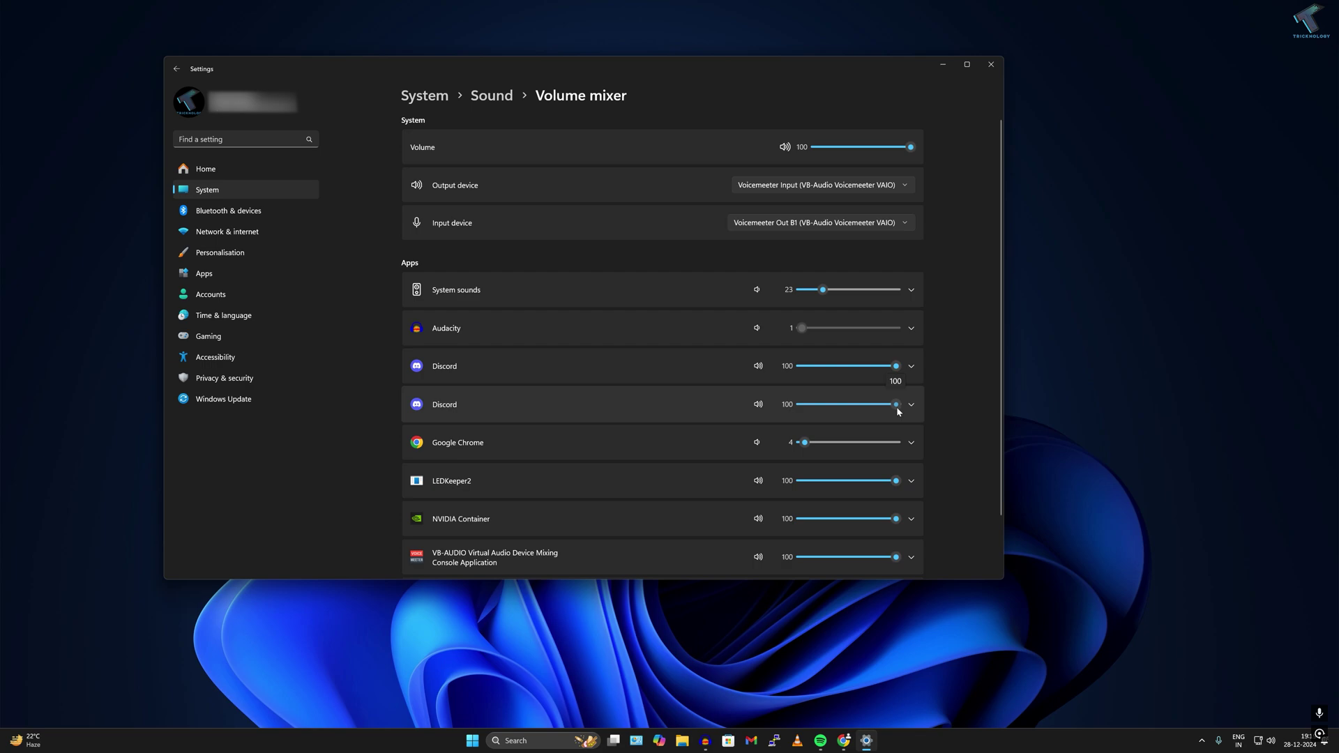
{"action": "left_click", "coordinate": [912, 366]}
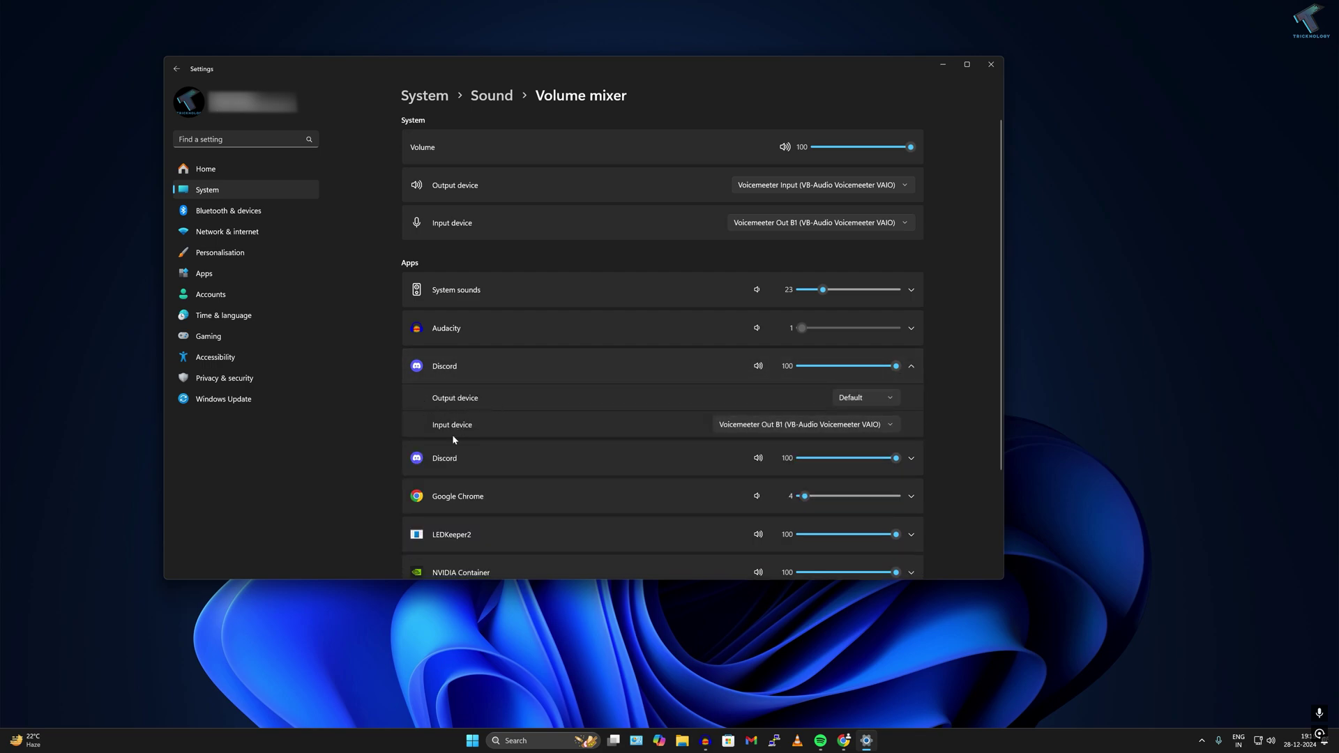
{"action": "left_click", "coordinate": [816, 424]}
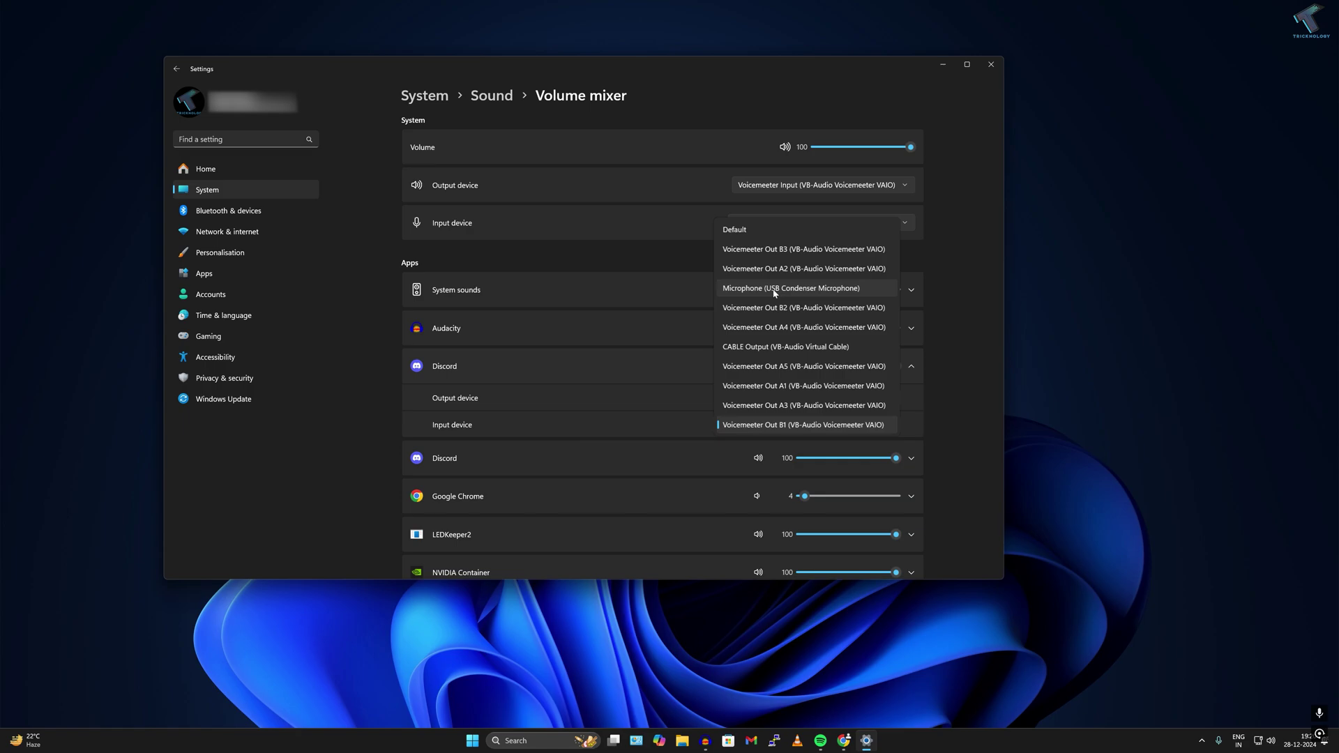
{"action": "left_click", "coordinate": [907, 426]}
Keep Voicemeeter Out B1 for the second Discord entry and raise System sounds to 100
{"action": "left_click", "coordinate": [918, 449]}
{"action": "scroll", "coordinate": [919, 449], "scroll_direction": "down", "scroll_amount": 2}
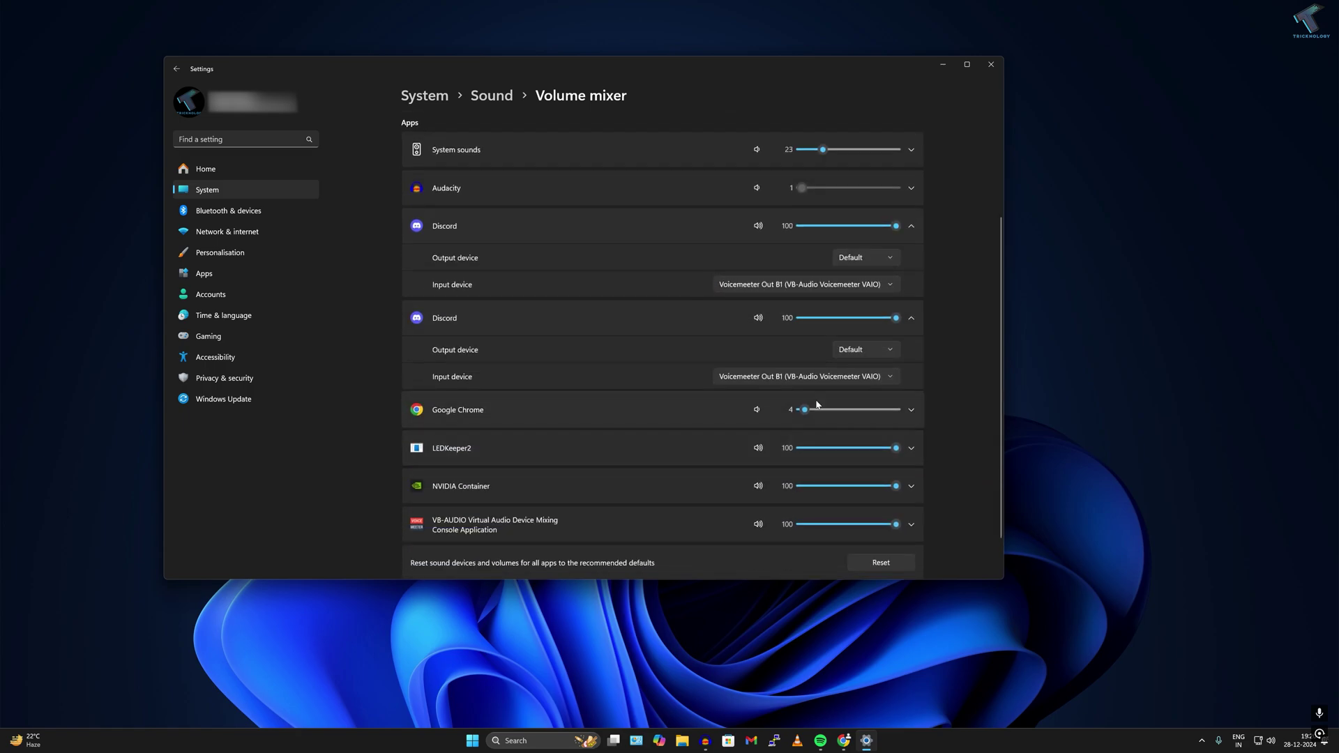
{"action": "left_click", "coordinate": [796, 380]}
{"action": "left_click", "coordinate": [796, 380]}
{"action": "scroll", "coordinate": [660, 455], "scroll_direction": "up", "scroll_amount": 3}
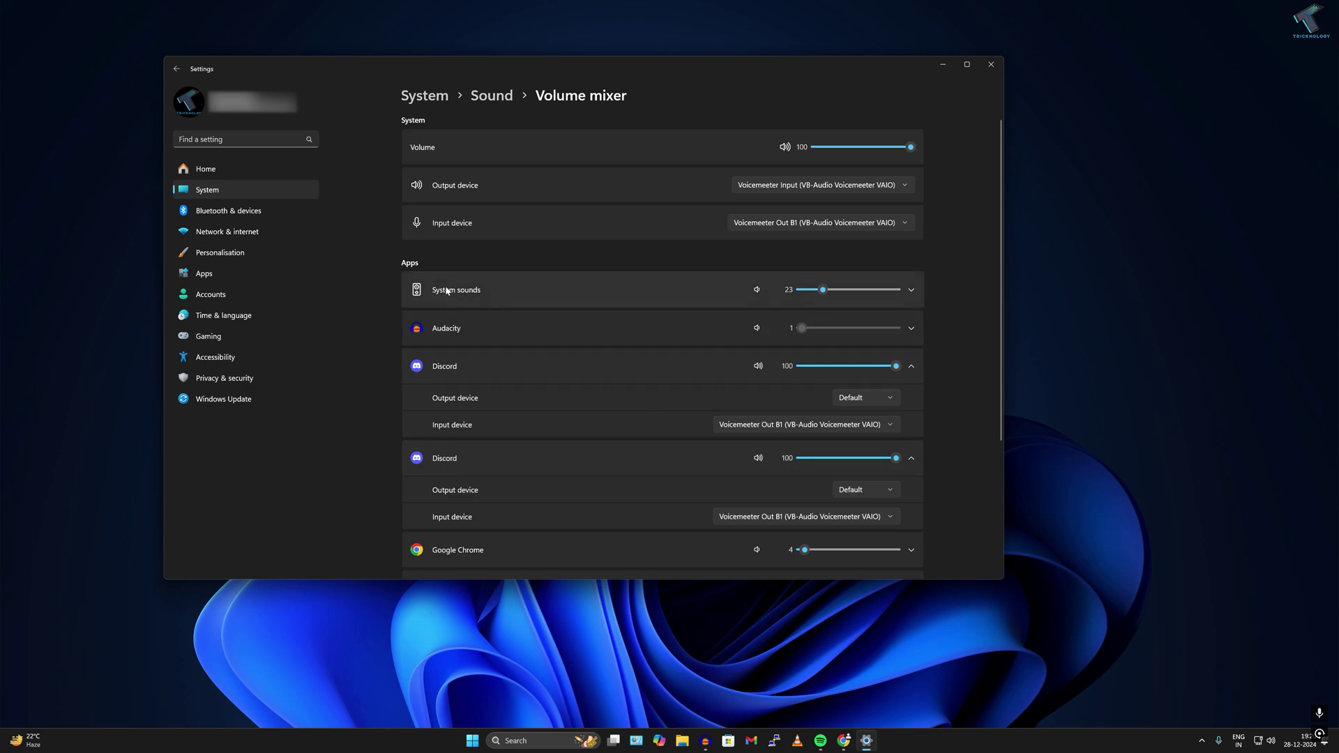
{"action": "left_click_drag", "start_coordinate": [866, 298], "coordinate": [926, 296]}
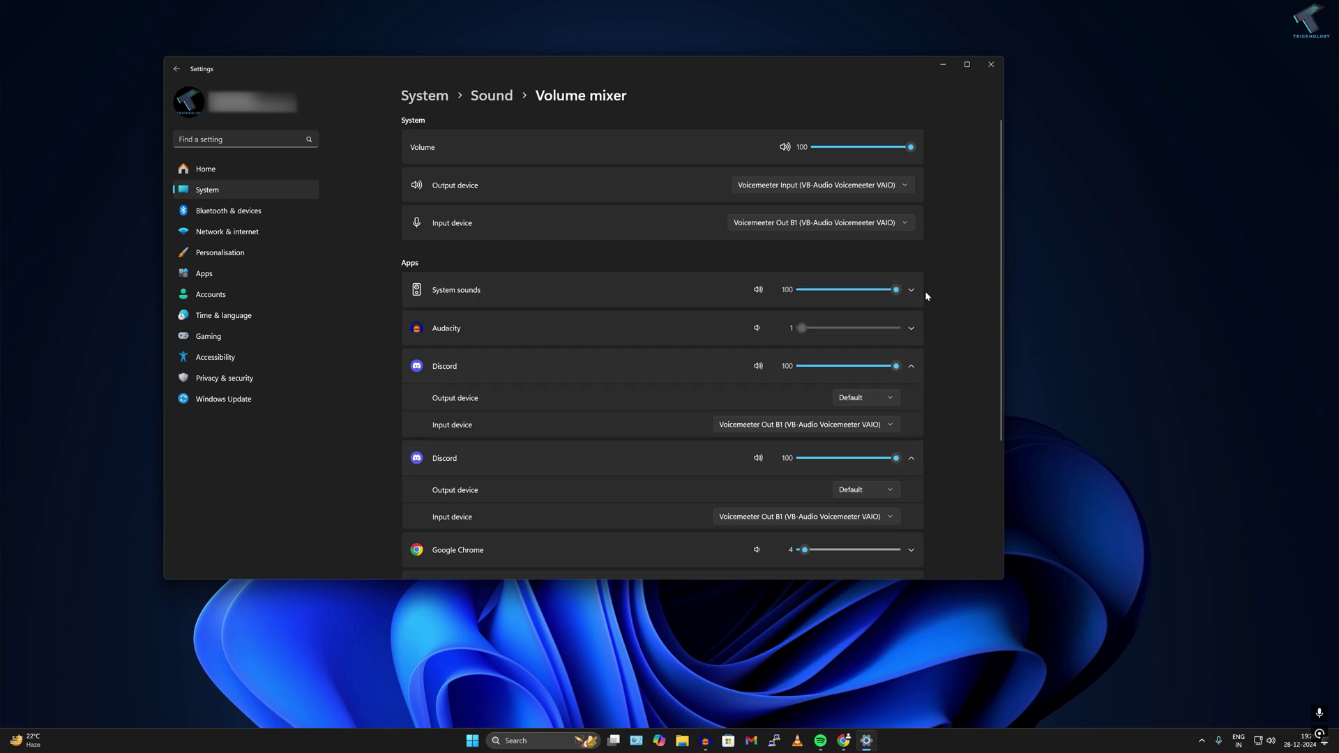
Go back to the Sound page and collapse the output device list
{"action": "left_click", "coordinate": [498, 98]}
{"action": "scroll", "coordinate": [573, 271], "scroll_direction": "down", "scroll_amount": 5}
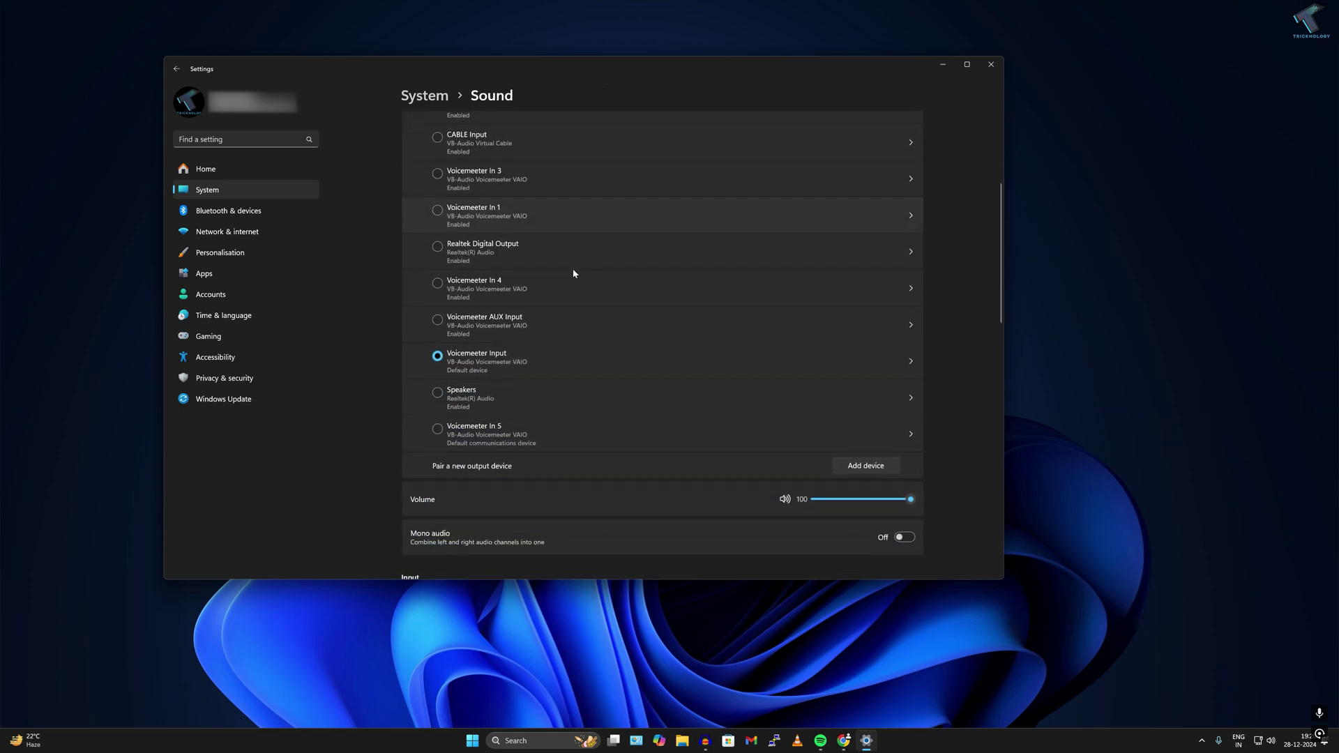
{"action": "scroll", "coordinate": [573, 270], "scroll_direction": "up", "scroll_amount": 4}
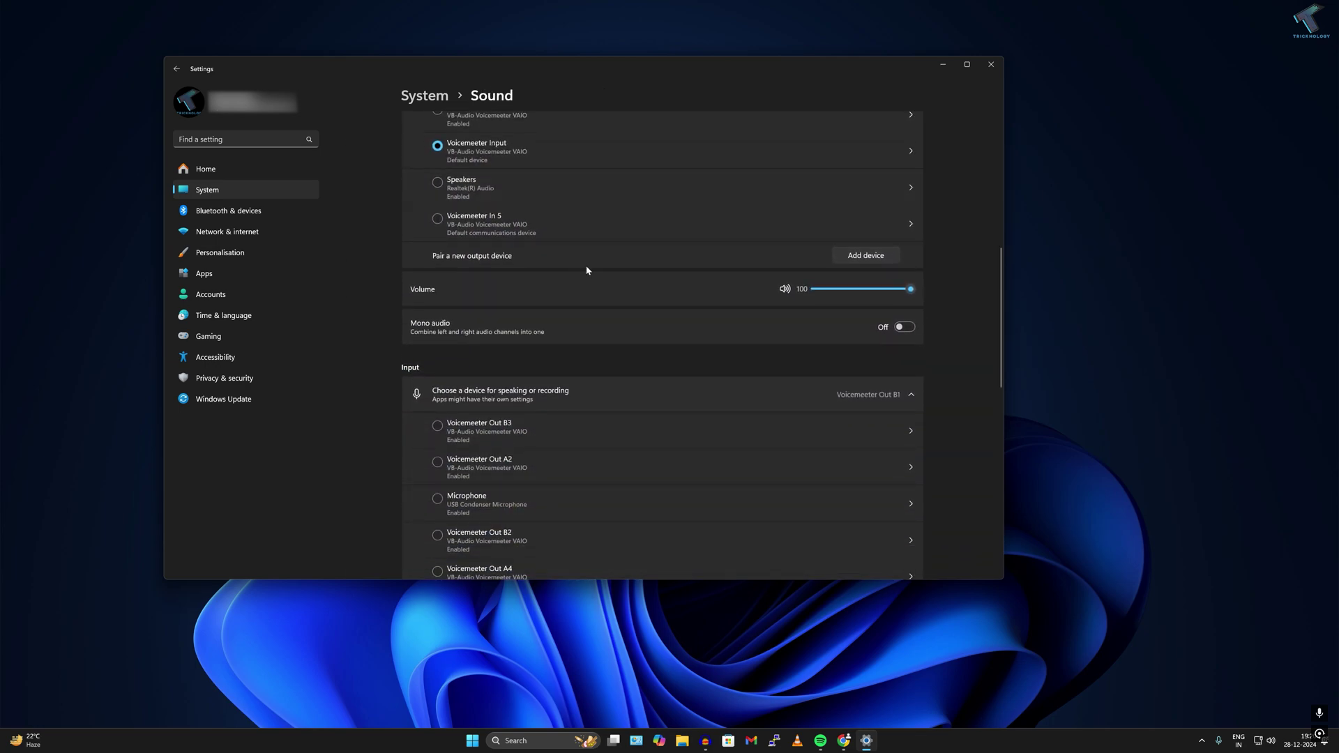
{"action": "scroll", "coordinate": [869, 297], "scroll_direction": "up", "scroll_amount": 3}
{"action": "left_click", "coordinate": [897, 170]}
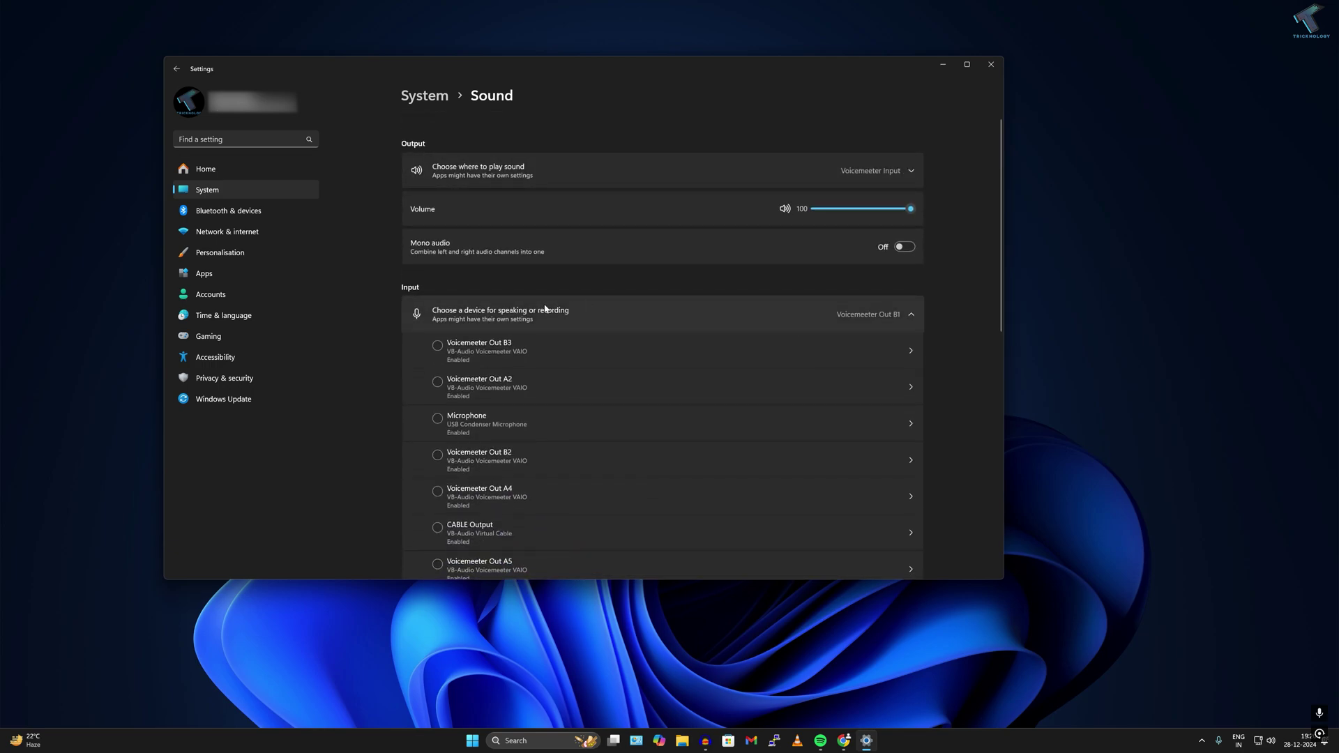
Select Voicemeeter Out B1 as the default input device
{"action": "scroll", "coordinate": [711, 415], "scroll_direction": "down", "scroll_amount": 2}
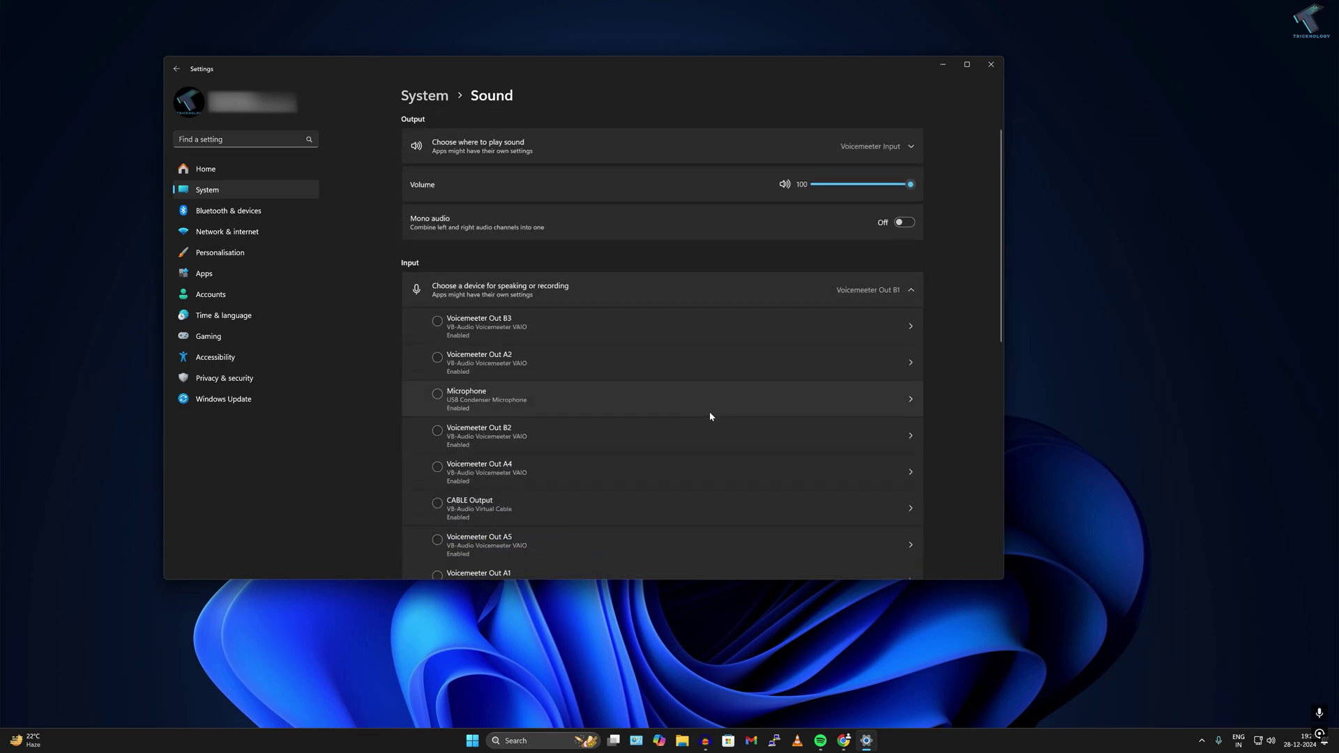
{"action": "scroll", "coordinate": [444, 387], "scroll_direction": "down", "scroll_amount": 2}
{"action": "scroll", "coordinate": [444, 390], "scroll_direction": "down", "scroll_amount": 1}
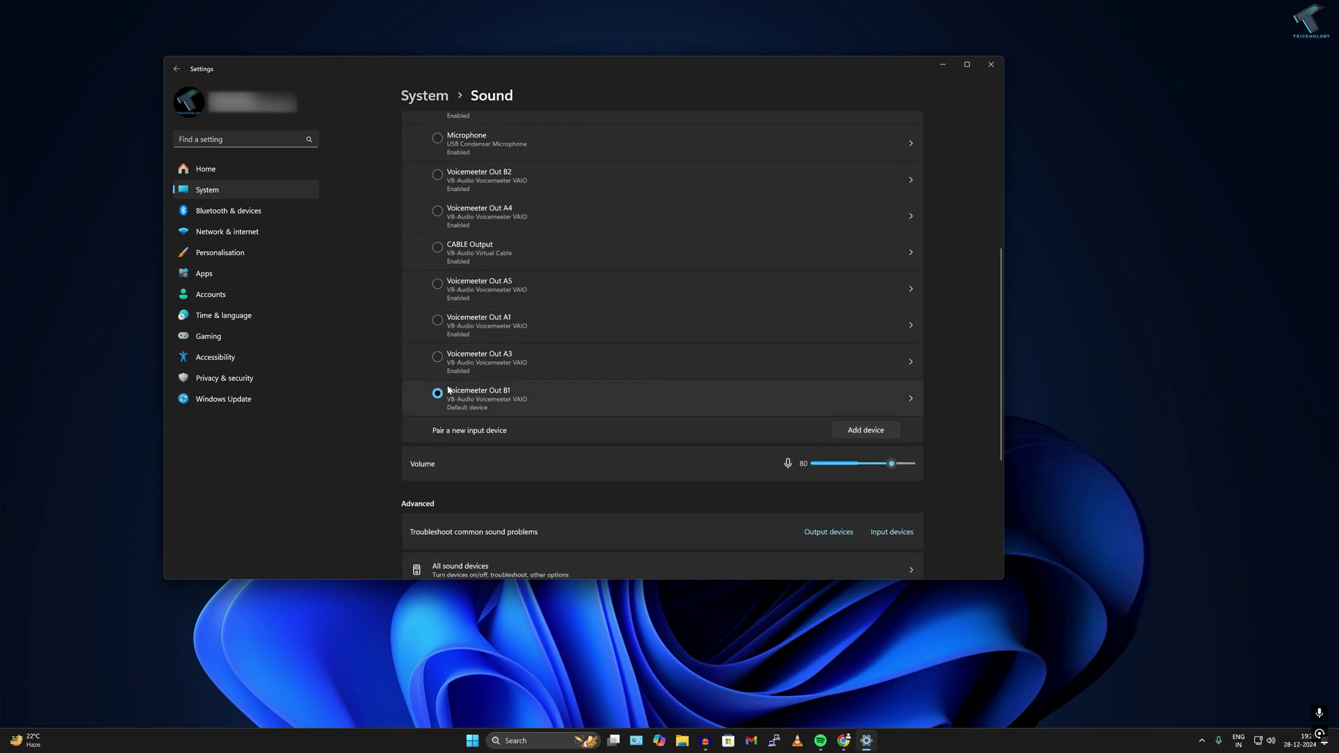
{"action": "left_click", "coordinate": [437, 394]}
{"action": "scroll", "coordinate": [473, 281], "scroll_direction": "up", "scroll_amount": 3}
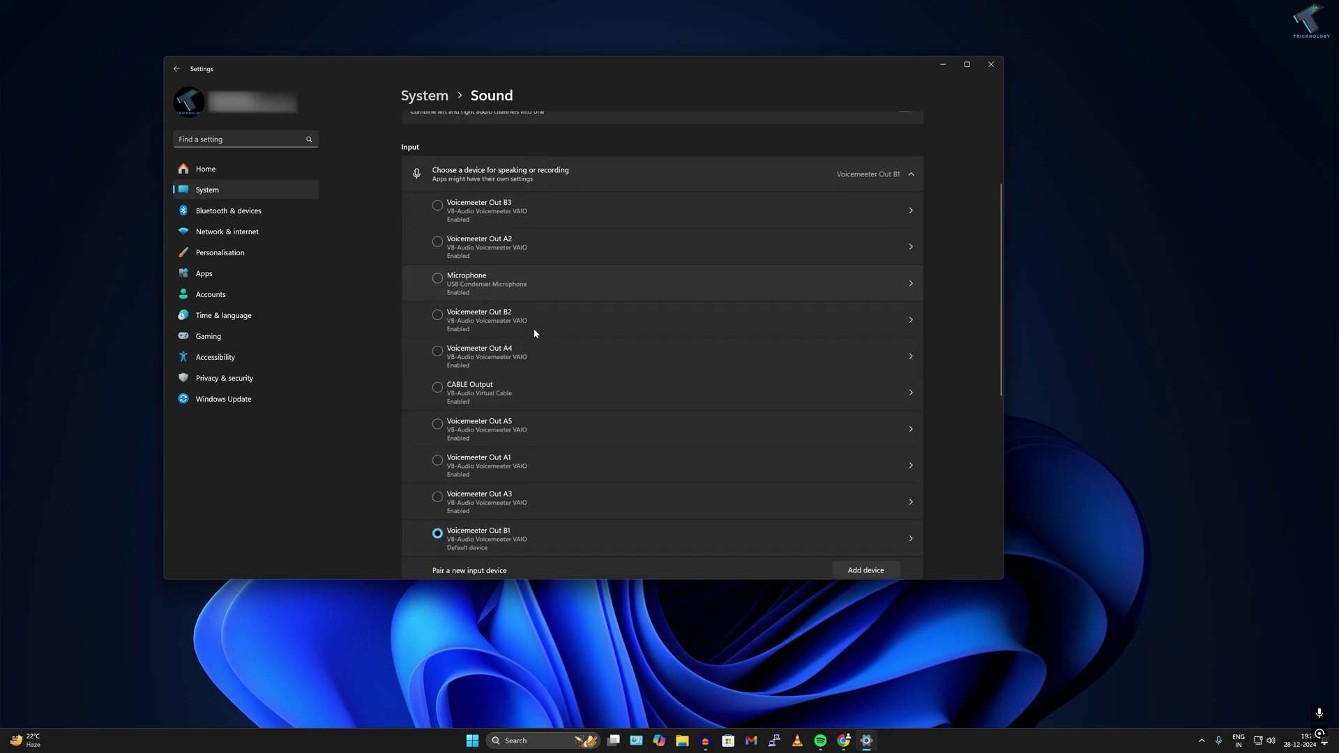
{"action": "scroll", "coordinate": [490, 304], "scroll_direction": "down", "scroll_amount": 4}
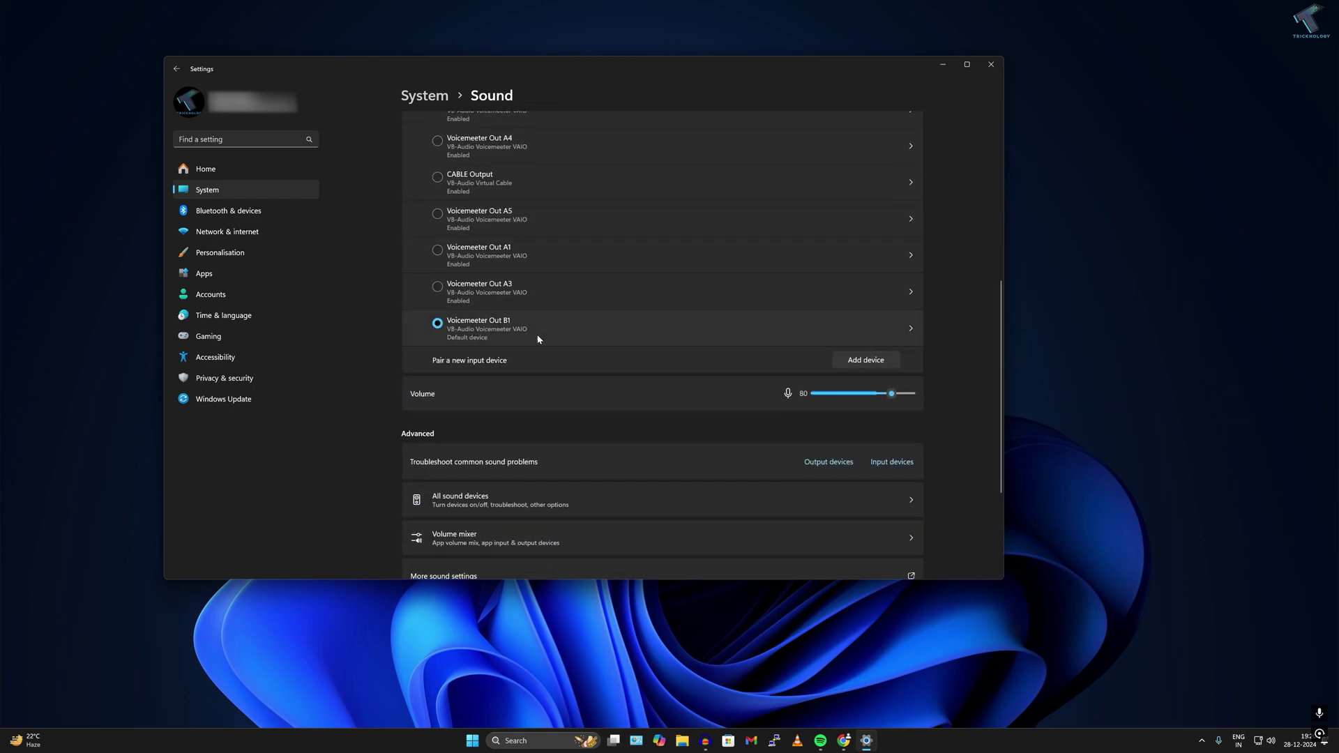
Drag Voicemeeter Out B1's input volume from 80 to 100, then return to the Sound page
{"action": "left_click", "coordinate": [902, 328]}
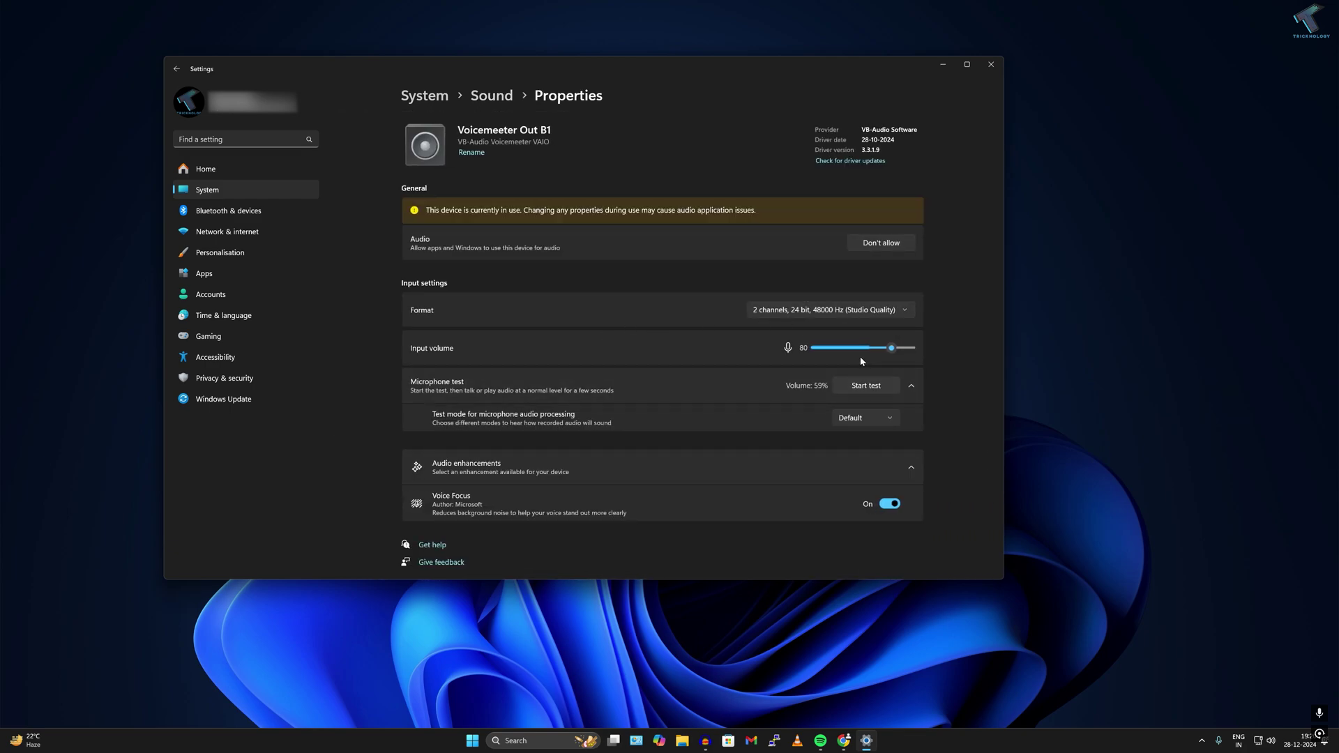
{"action": "left_click_drag", "start_coordinate": [892, 348], "coordinate": [951, 355]}
{"action": "left_click", "coordinate": [497, 97]}
{"action": "scroll", "coordinate": [600, 332], "scroll_direction": "down", "scroll_amount": 10}
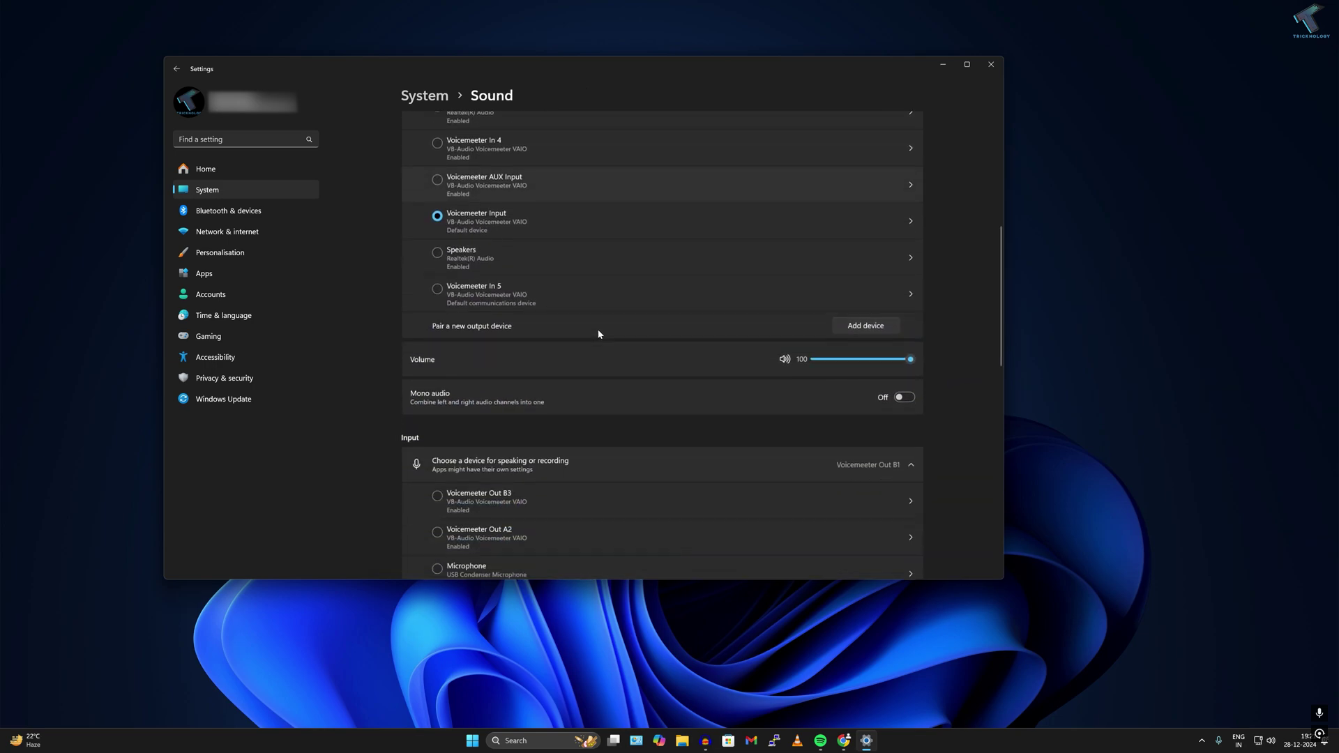
{"action": "scroll", "coordinate": [598, 334], "scroll_direction": "down", "scroll_amount": 8}
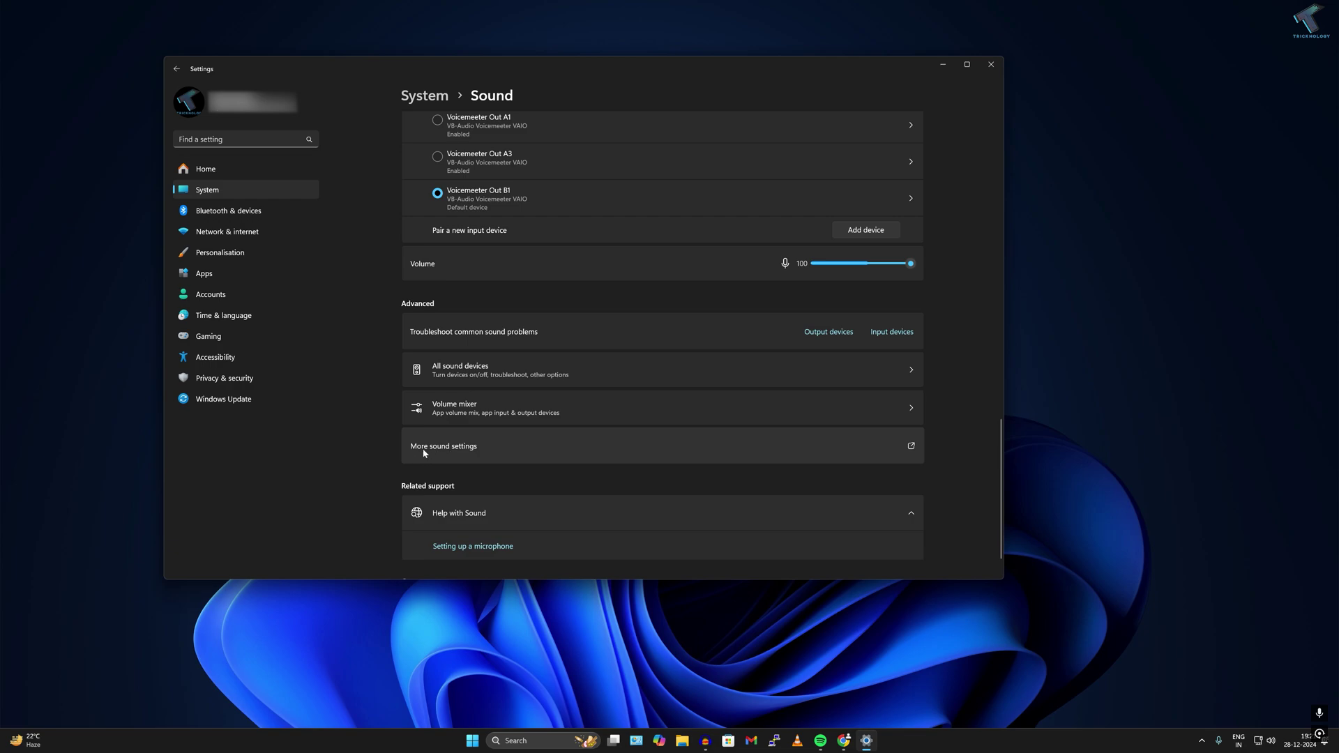
Open the classic Sound panel's Recording tab and view the USB Microphone's options
{"action": "left_click", "coordinate": [474, 451]}
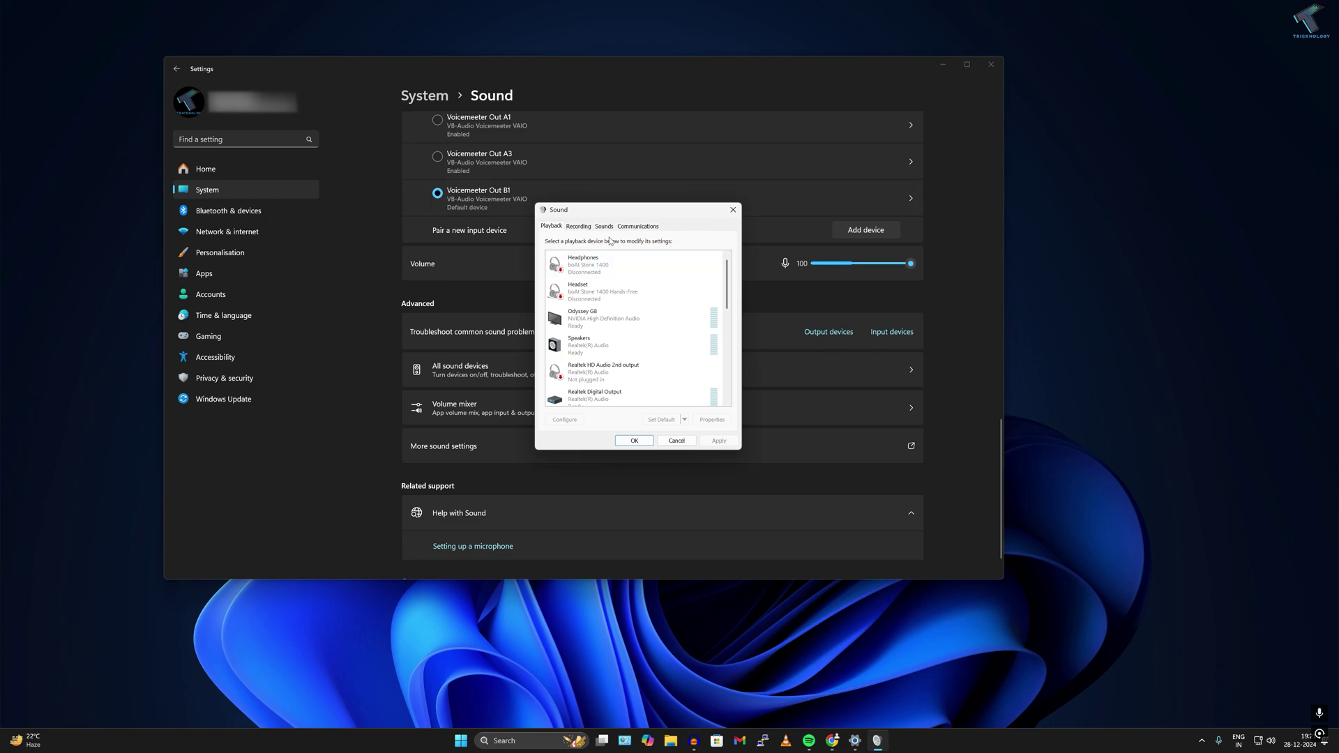
{"action": "left_click", "coordinate": [571, 228]}
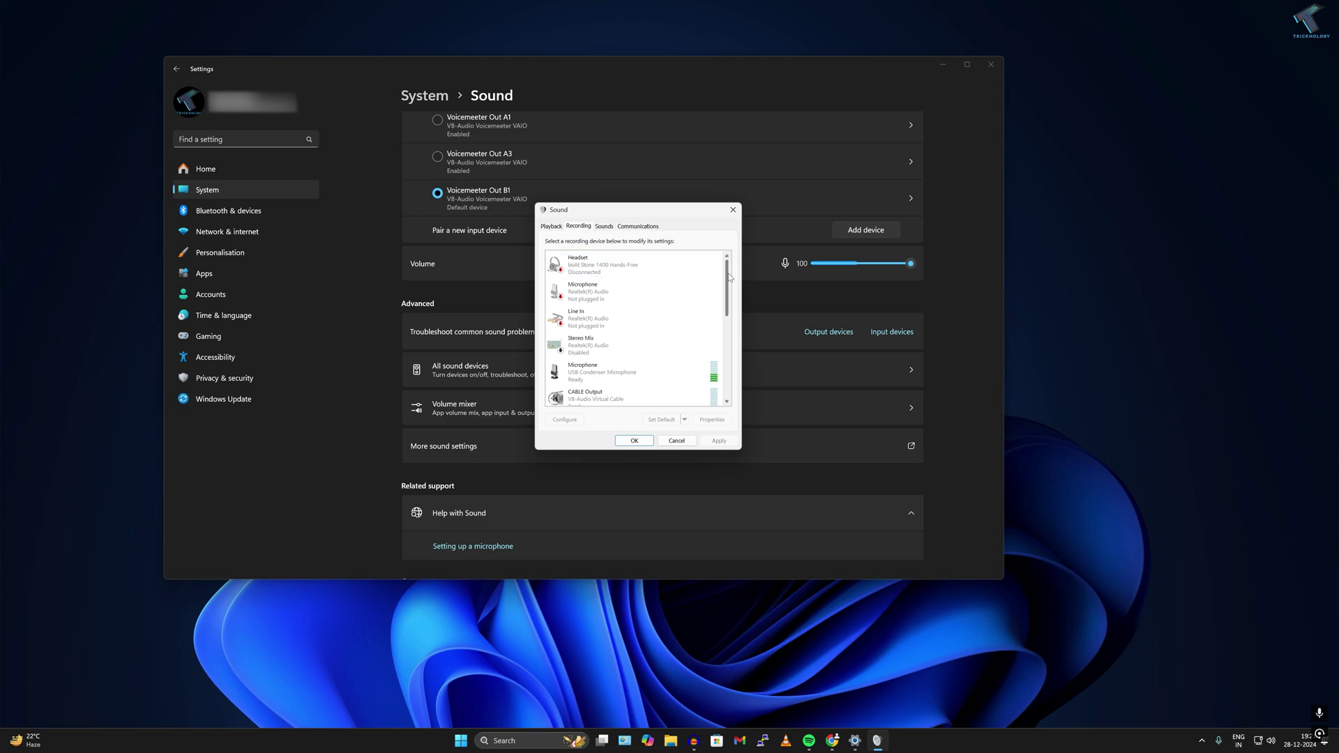
{"action": "scroll", "coordinate": [729, 277], "scroll_direction": "down", "scroll_amount": 1}
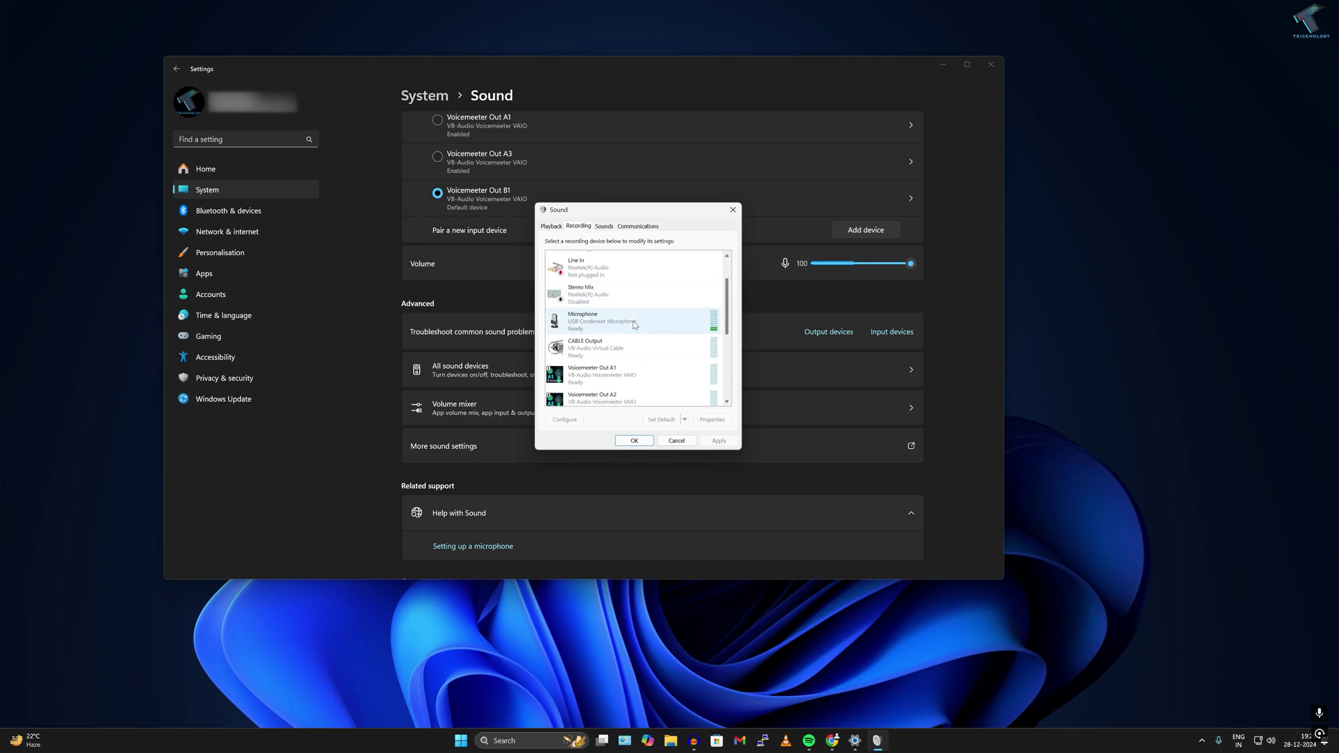
{"action": "right_click", "coordinate": [590, 329]}
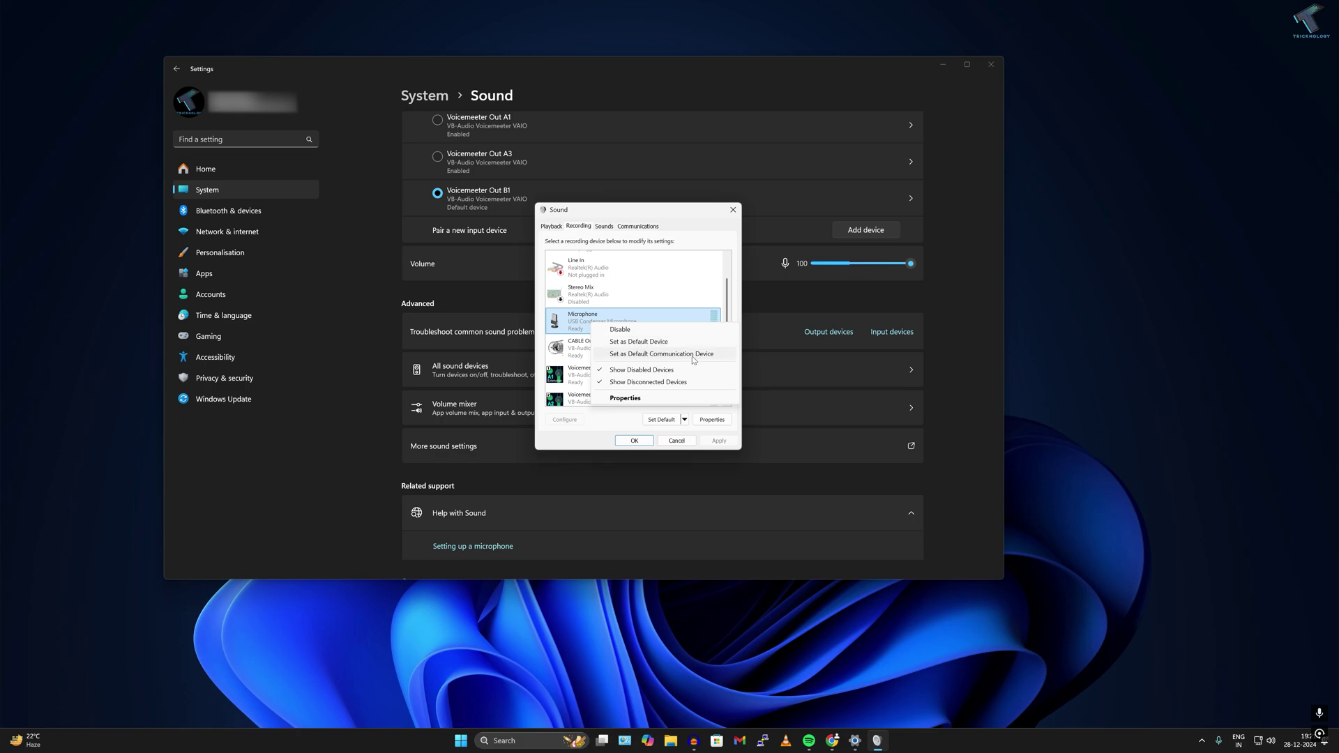
{"action": "left_click", "coordinate": [728, 290]}
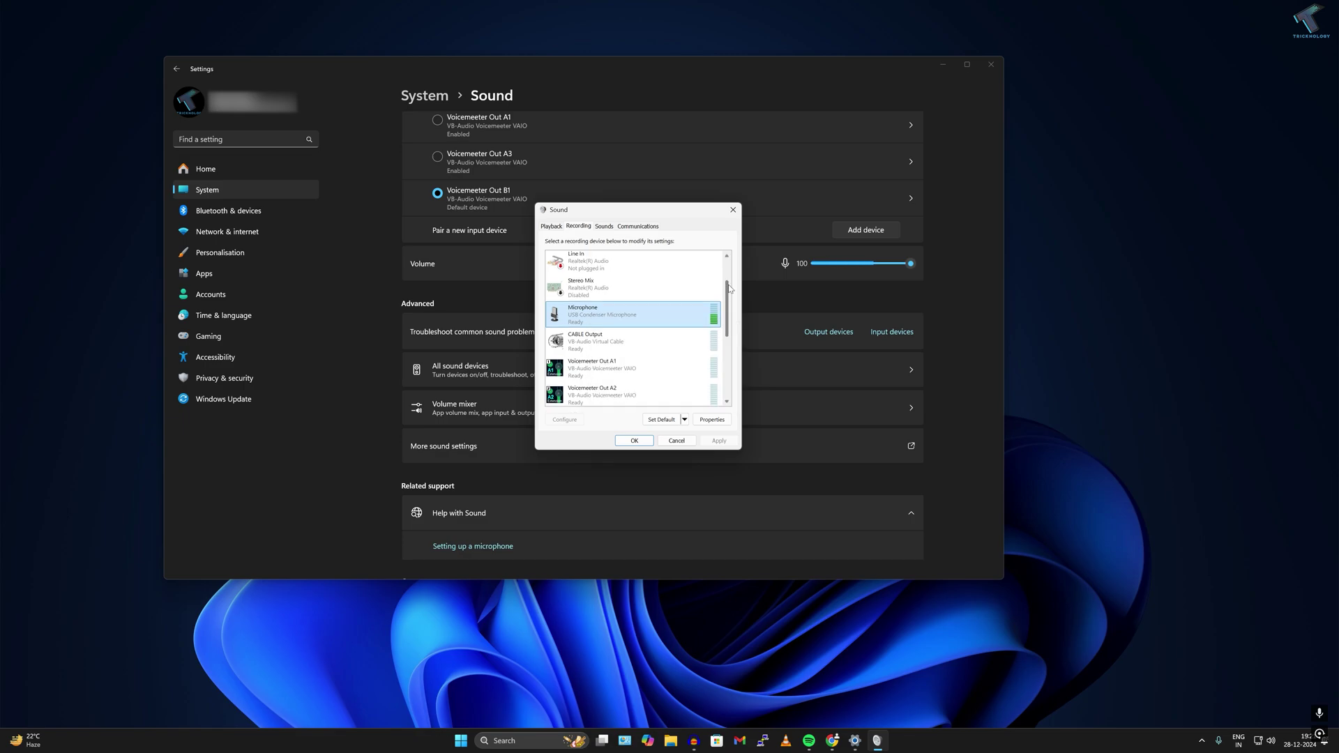
Select Voicemeeter Out B1 in the recording list and view its options
{"action": "scroll", "coordinate": [725, 307], "scroll_direction": "down", "scroll_amount": 3}
{"action": "left_click", "coordinate": [612, 340]}
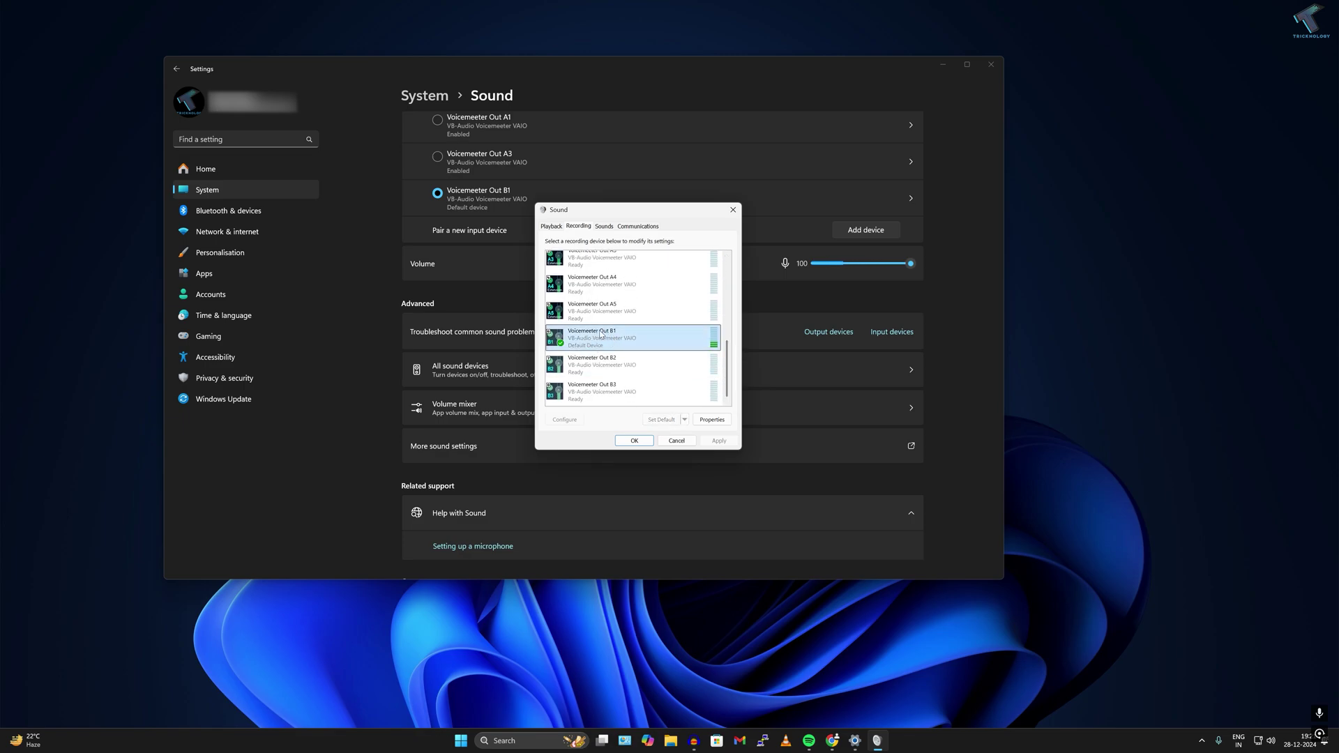
{"action": "right_click", "coordinate": [616, 340]}
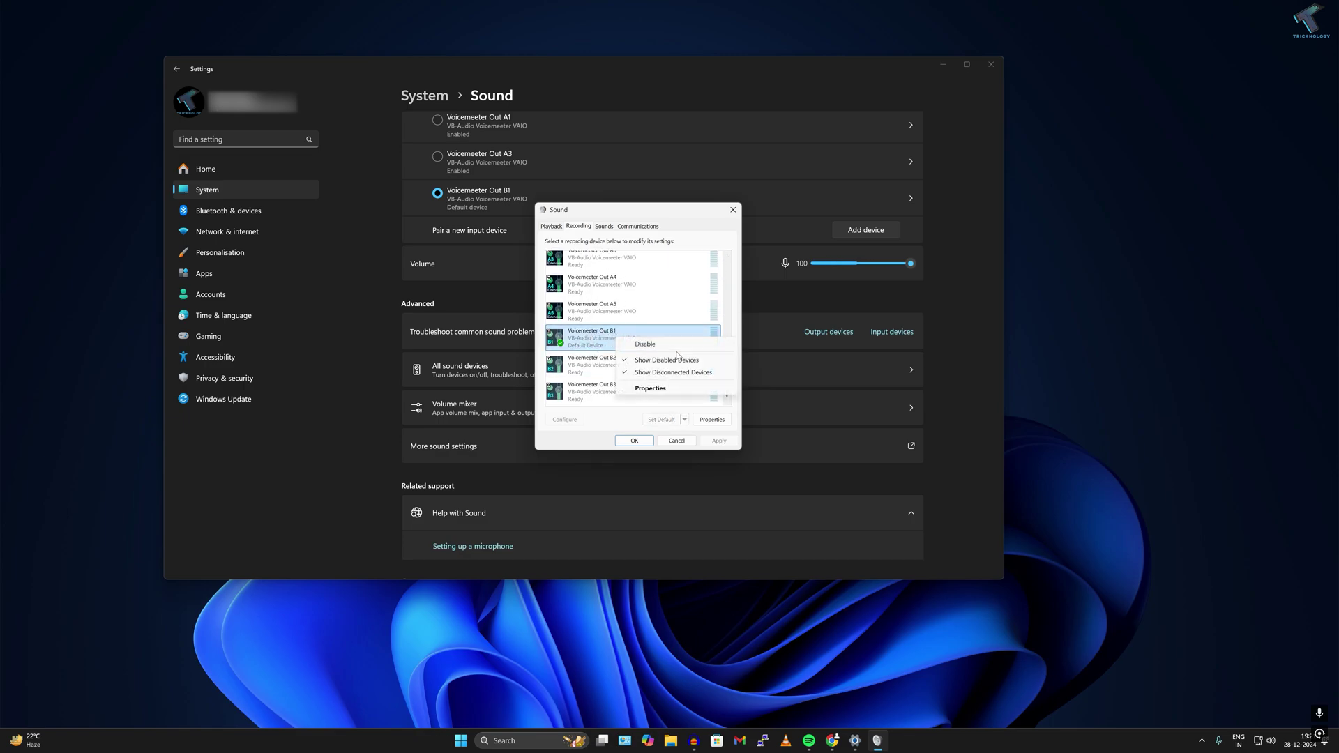
{"action": "left_click", "coordinate": [596, 334]}
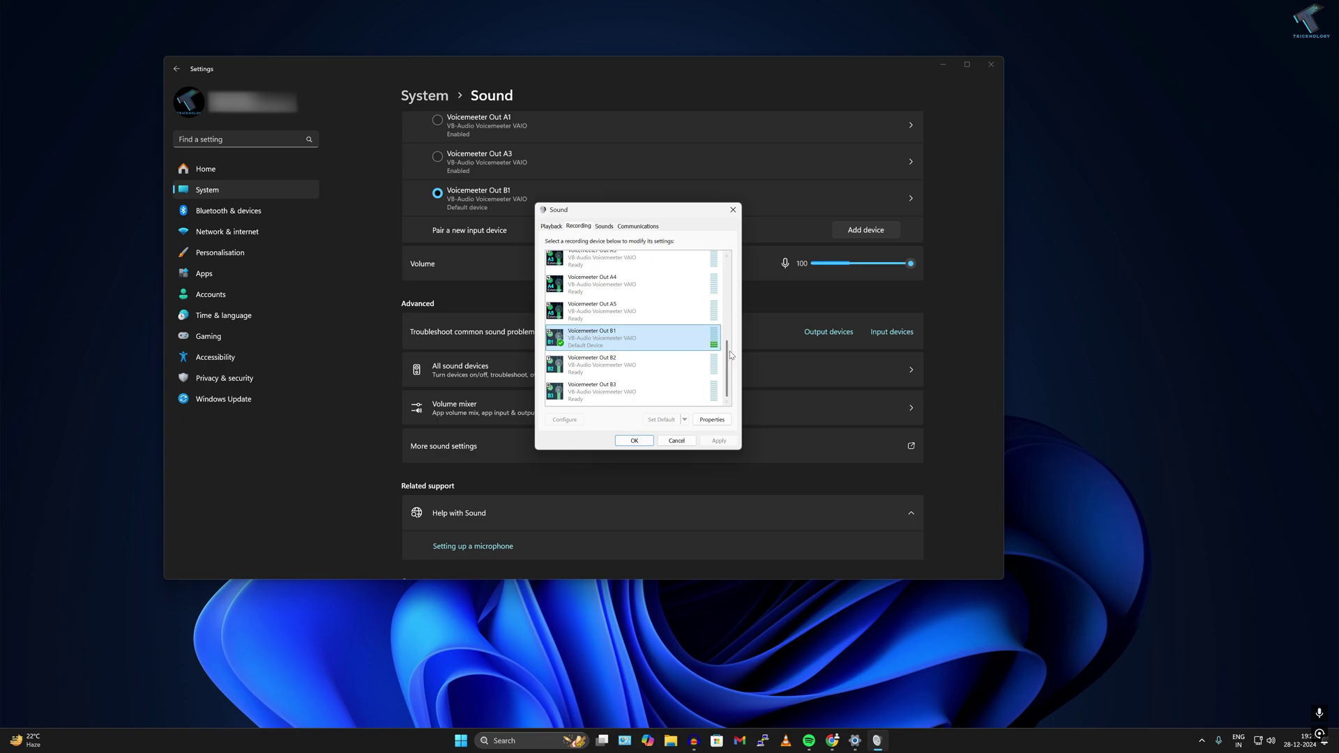
{"action": "scroll", "coordinate": [610, 346], "scroll_direction": "up", "scroll_amount": 5}
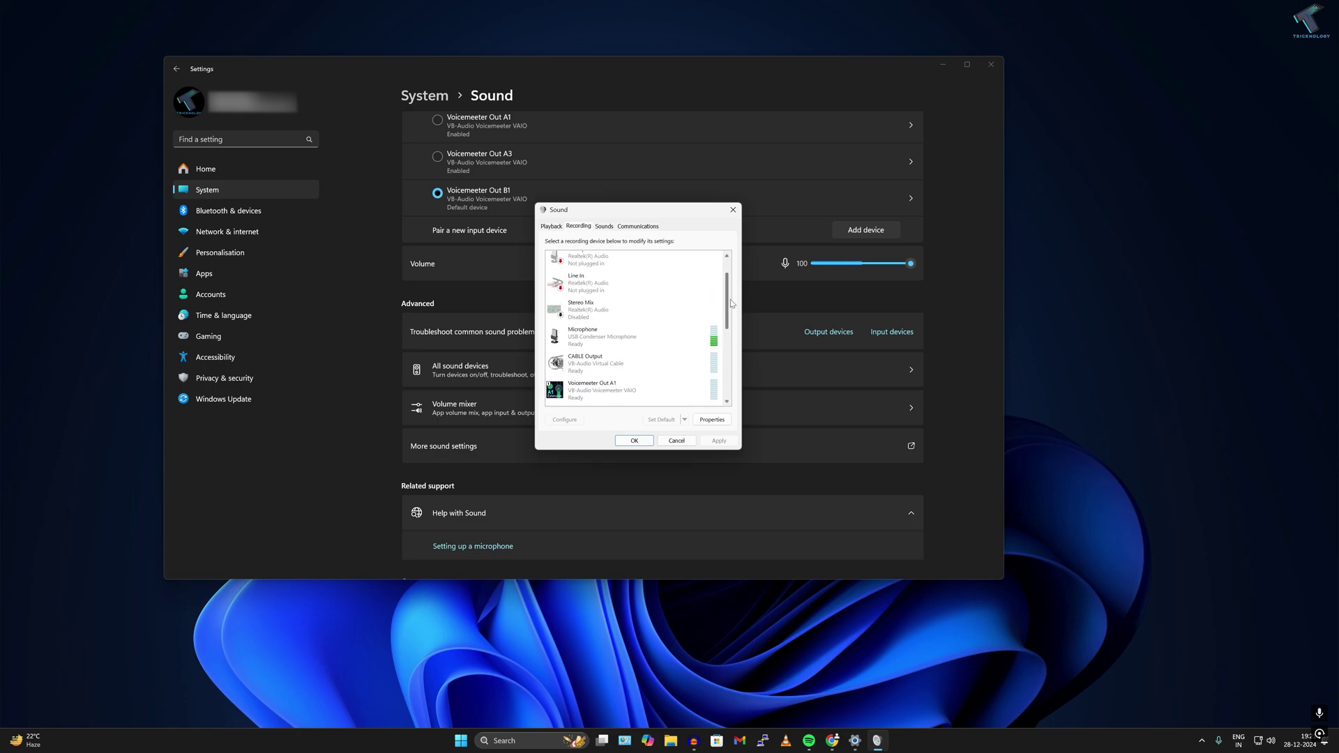
Select the USB Microphone recording device and reopen its context menu
{"action": "left_click", "coordinate": [610, 344]}
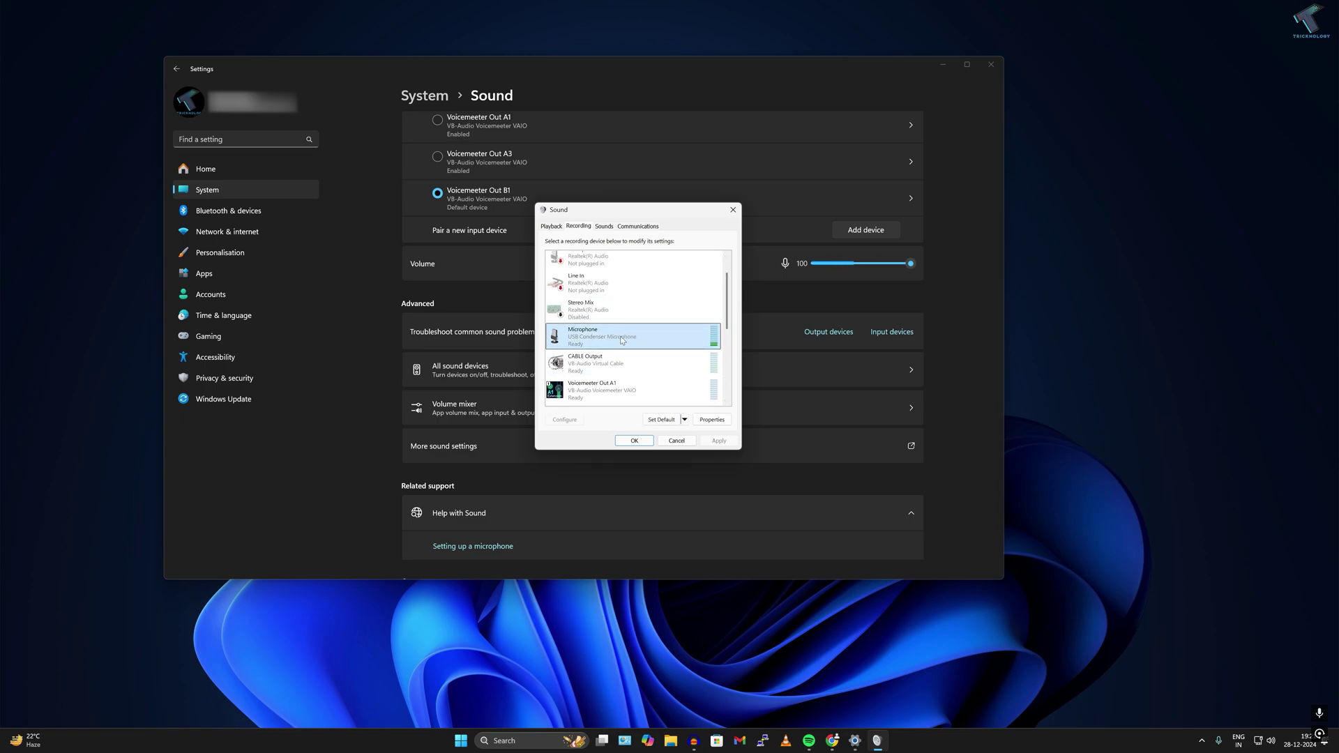
{"action": "scroll", "coordinate": [609, 343], "scroll_direction": "down", "scroll_amount": 1}
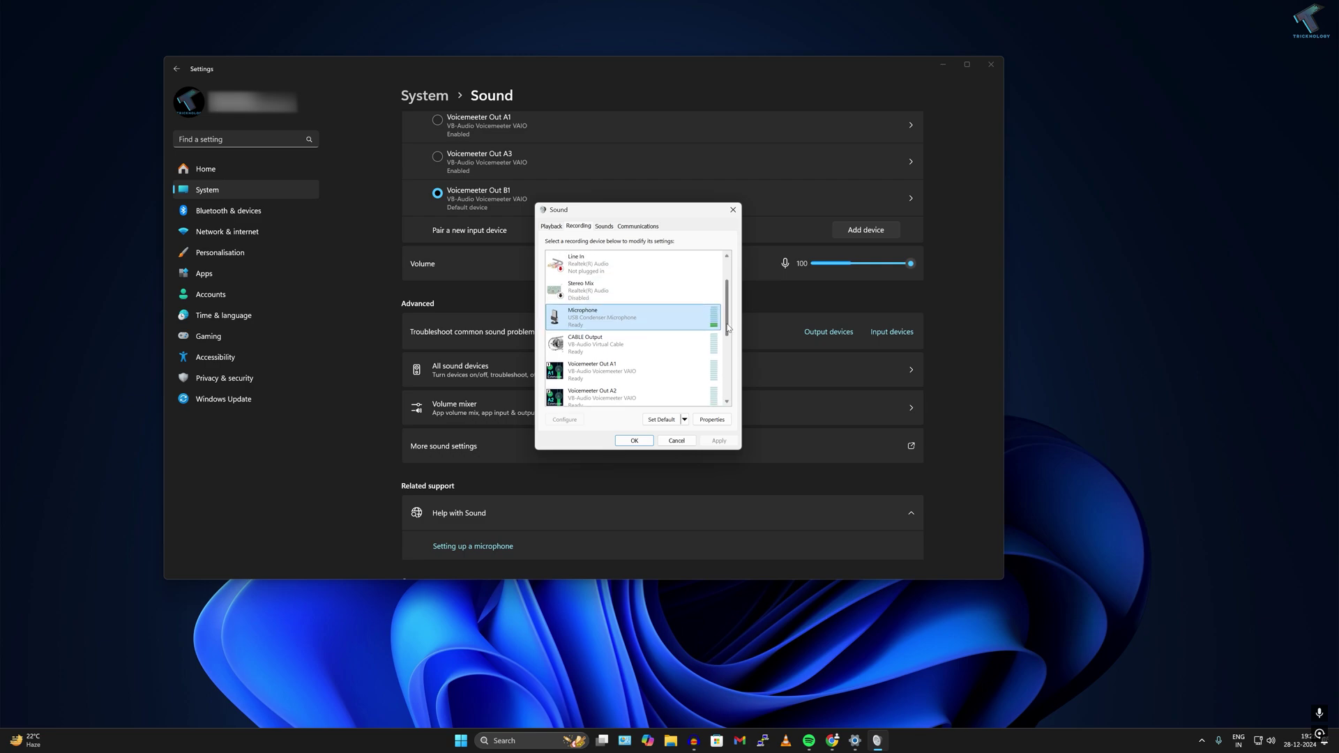
{"action": "right_click", "coordinate": [611, 308]}
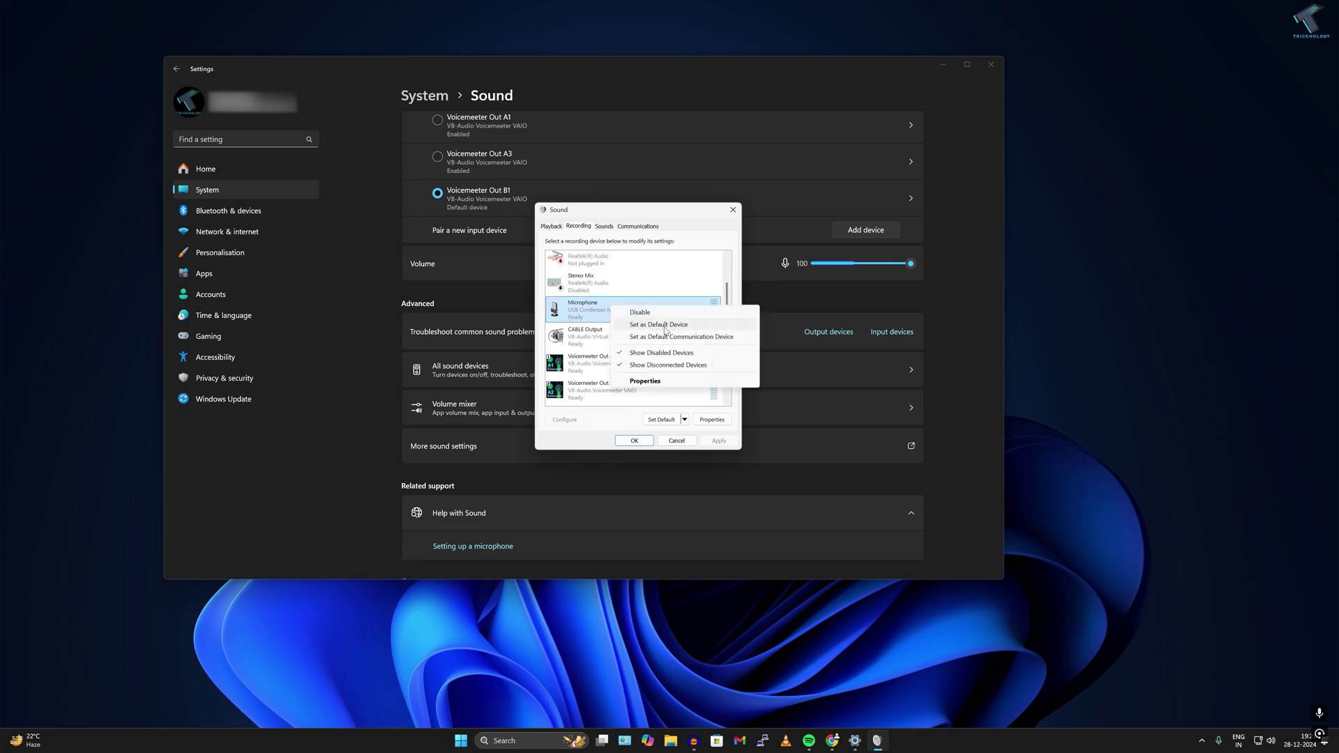
{"action": "left_click", "coordinate": [608, 314]}
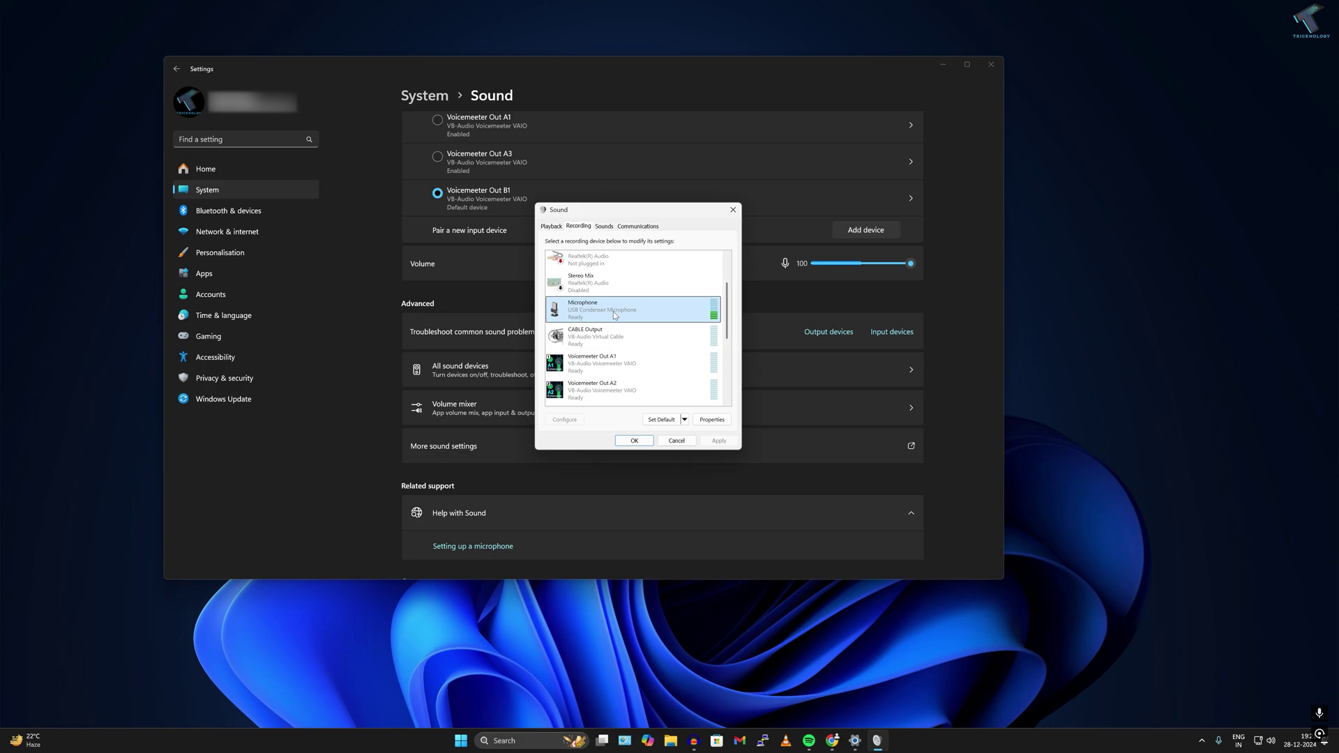
{"action": "right_click", "coordinate": [608, 311]}
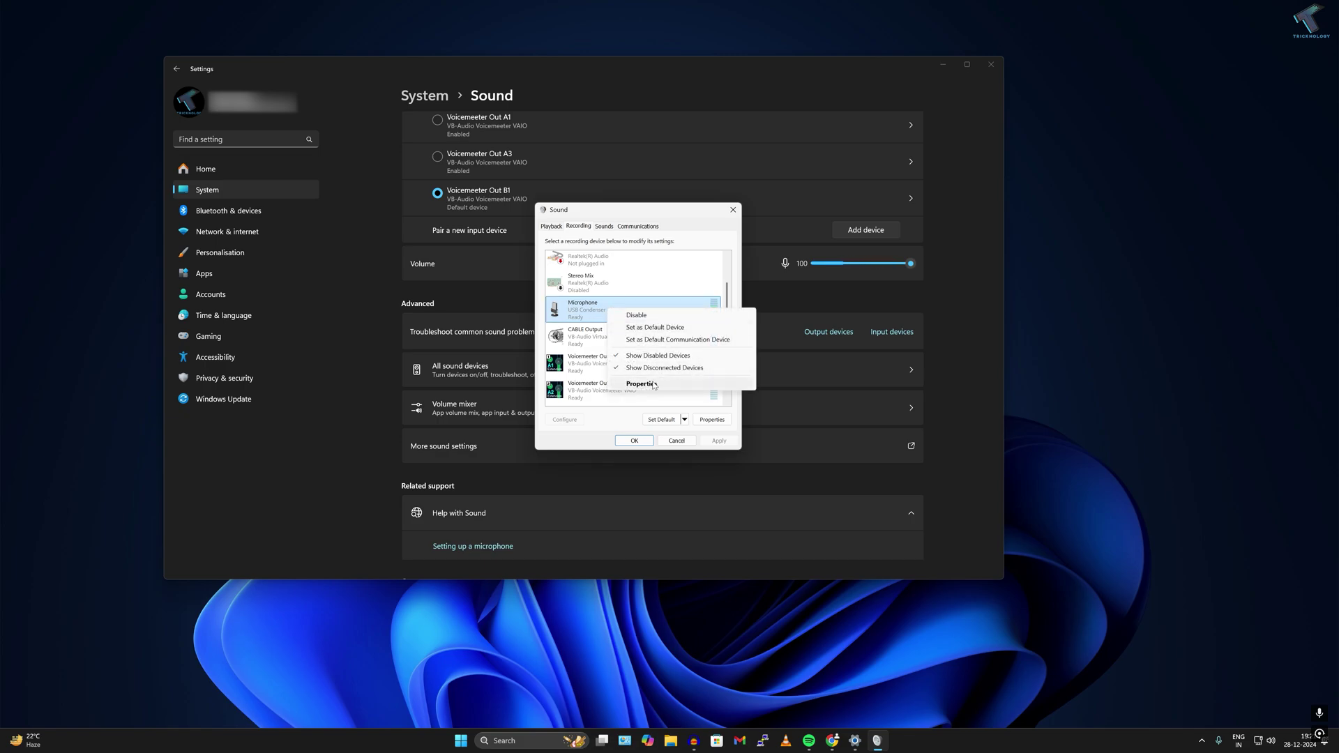
Confirm the Microphone level is 100 in its Levels tab, then close Properties and Sound dialogs
{"action": "double_click", "coordinate": [577, 317]}
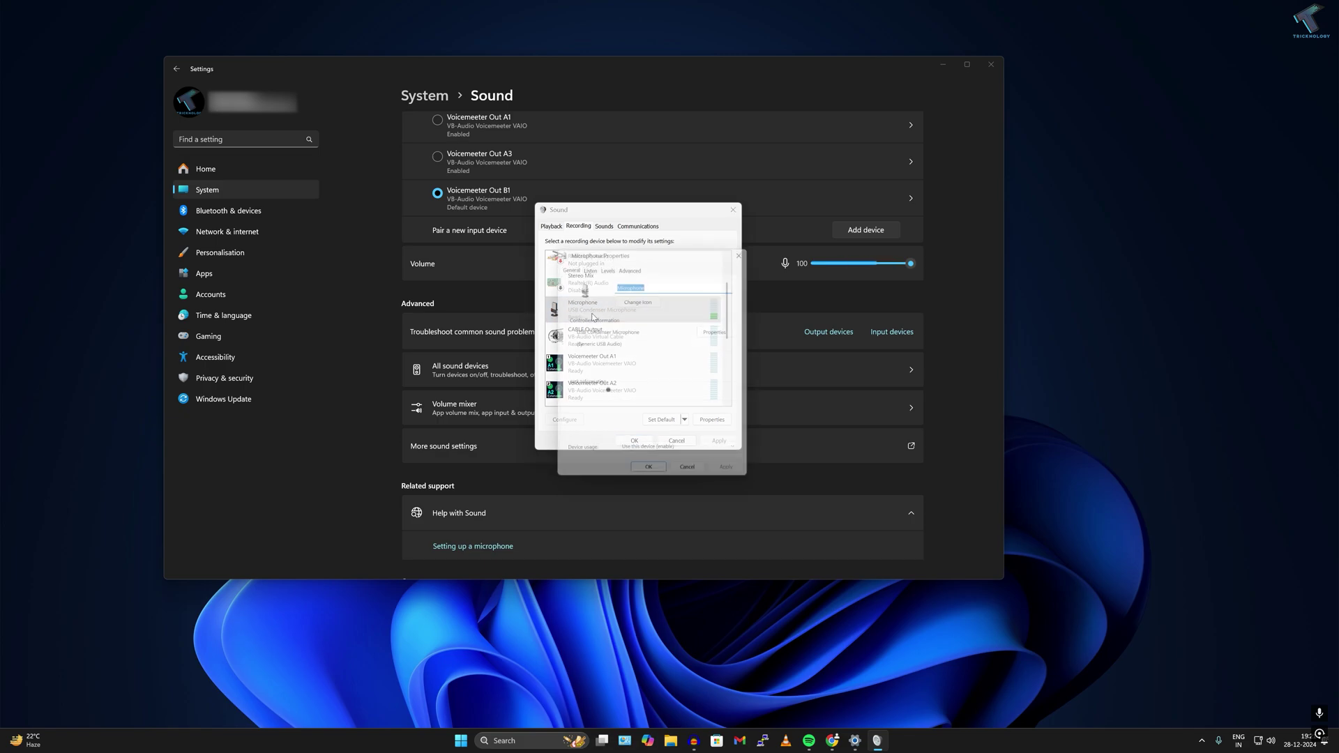
{"action": "left_click", "coordinate": [606, 265]}
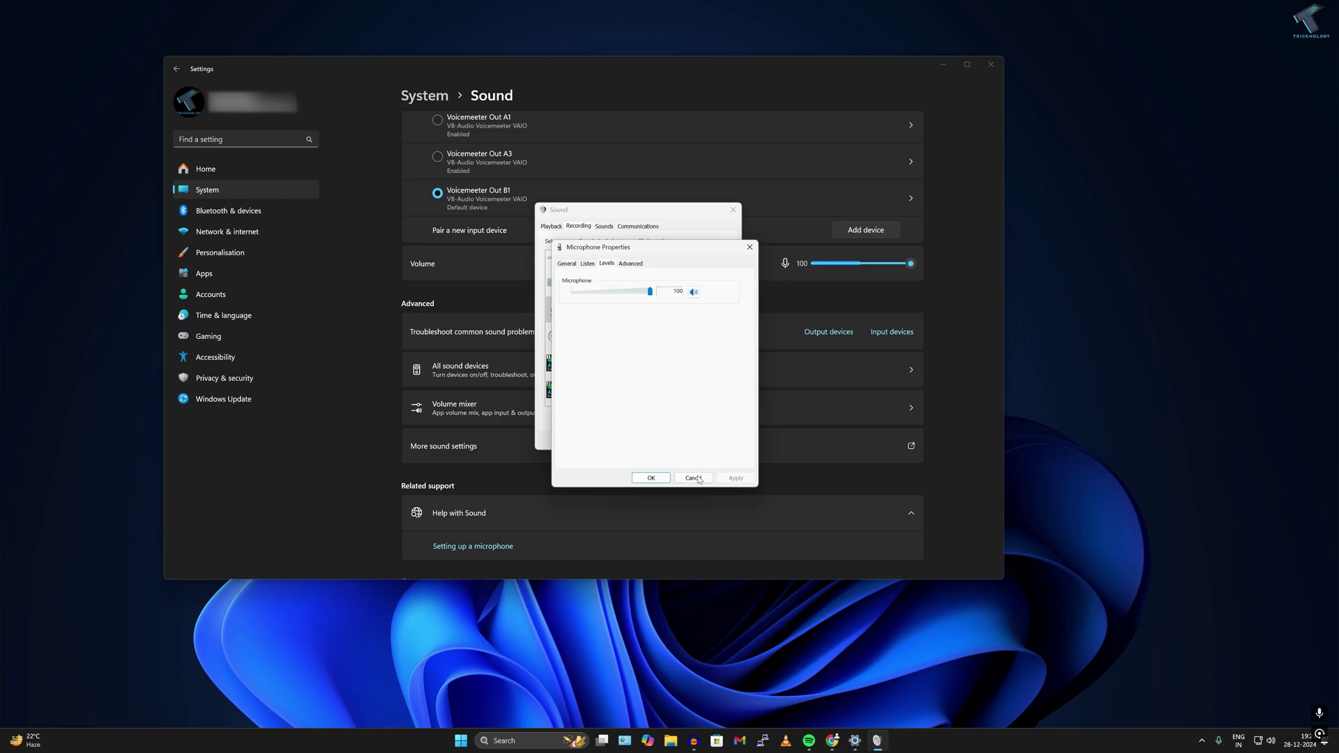
{"action": "left_click", "coordinate": [661, 478]}
{"action": "left_click", "coordinate": [635, 441]}
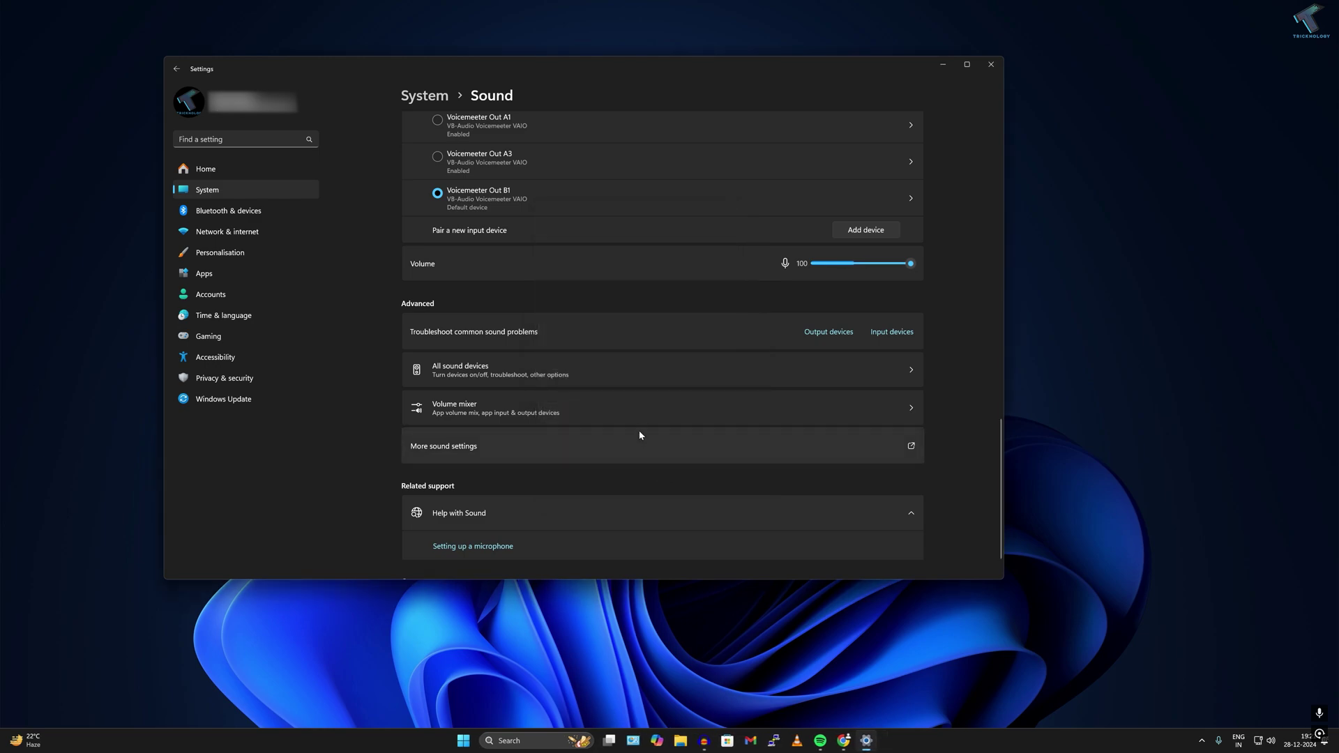
Verify microphone, app and desktop app access are On under Privacy & security, then close Settings
{"action": "left_click", "coordinate": [225, 380]}
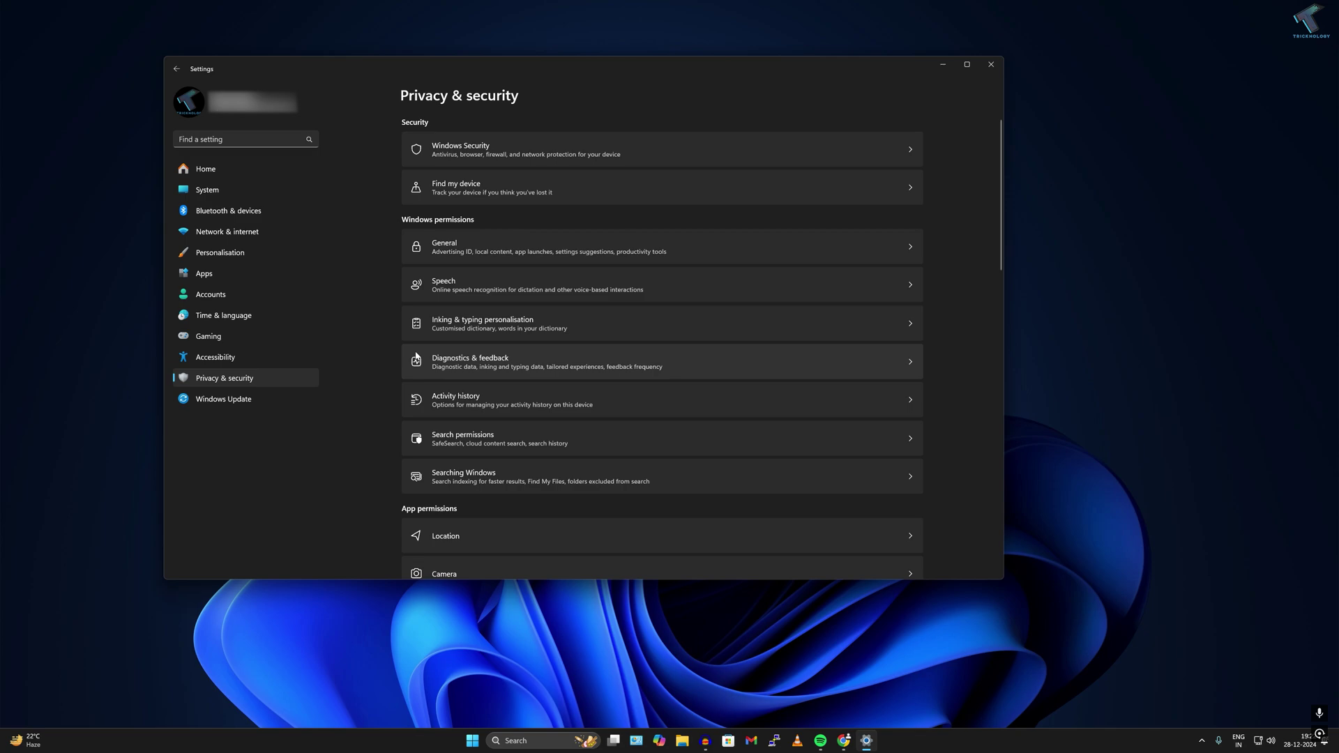
{"action": "scroll", "coordinate": [501, 333], "scroll_direction": "down", "scroll_amount": 1}
{"action": "scroll", "coordinate": [500, 332], "scroll_direction": "down", "scroll_amount": 3}
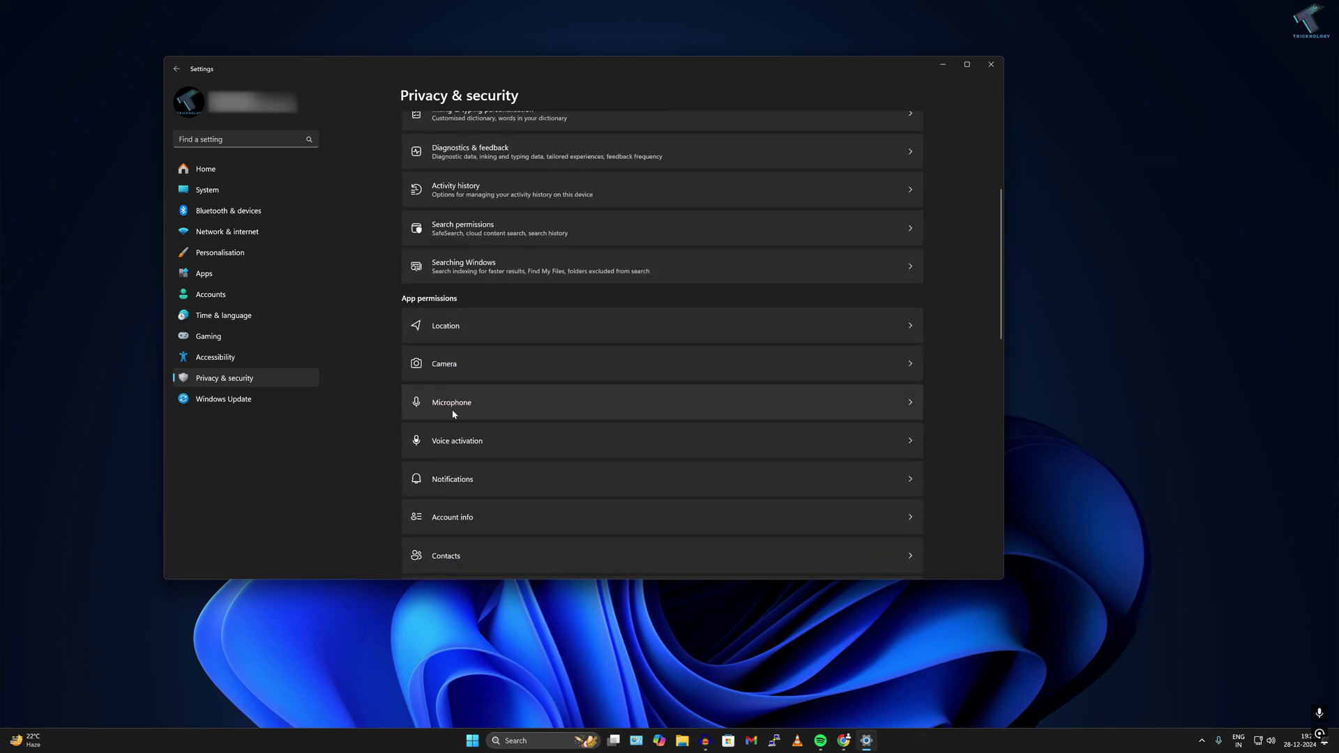
{"action": "left_click", "coordinate": [461, 410]}
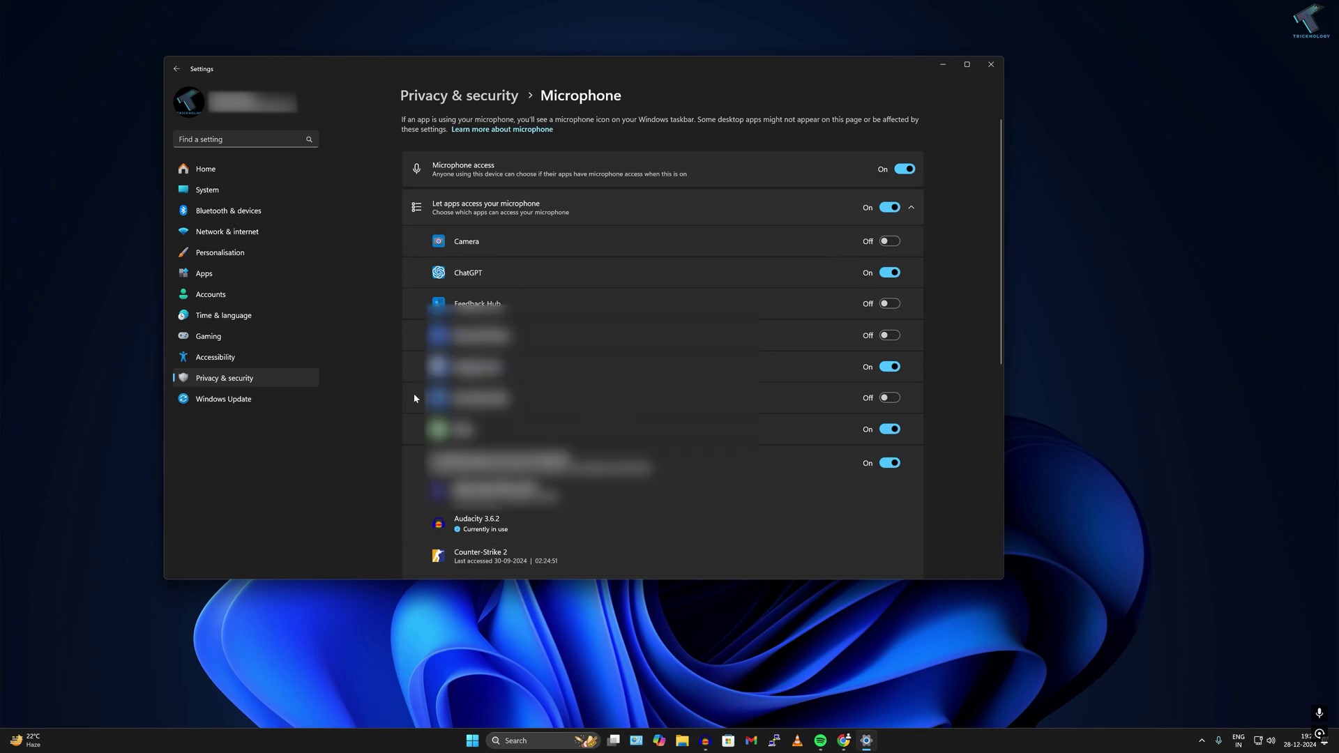
{"action": "scroll", "coordinate": [400, 370], "scroll_direction": "down", "scroll_amount": 3}
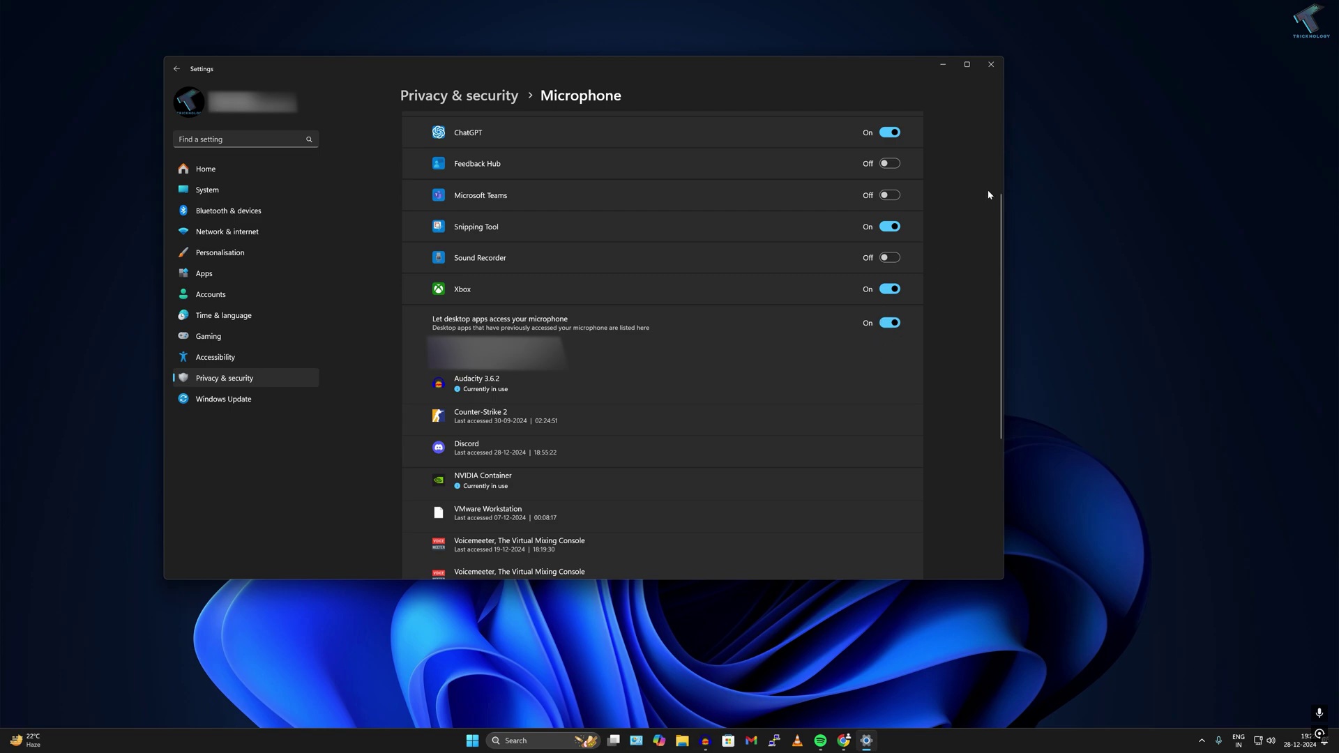
{"action": "left_click", "coordinate": [991, 68]}
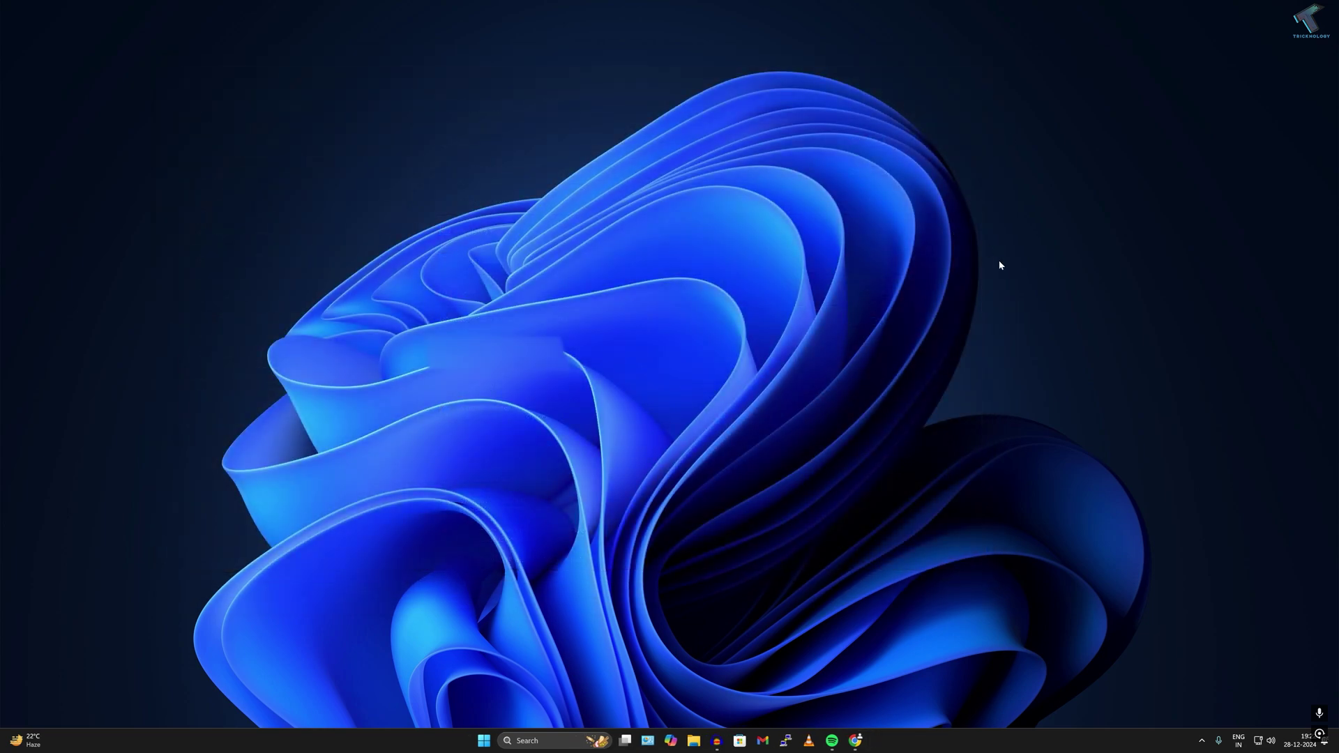
Open Discord from the tray overflow, unmute its microphone and open User Settings
{"action": "left_click", "coordinate": [1201, 741]}
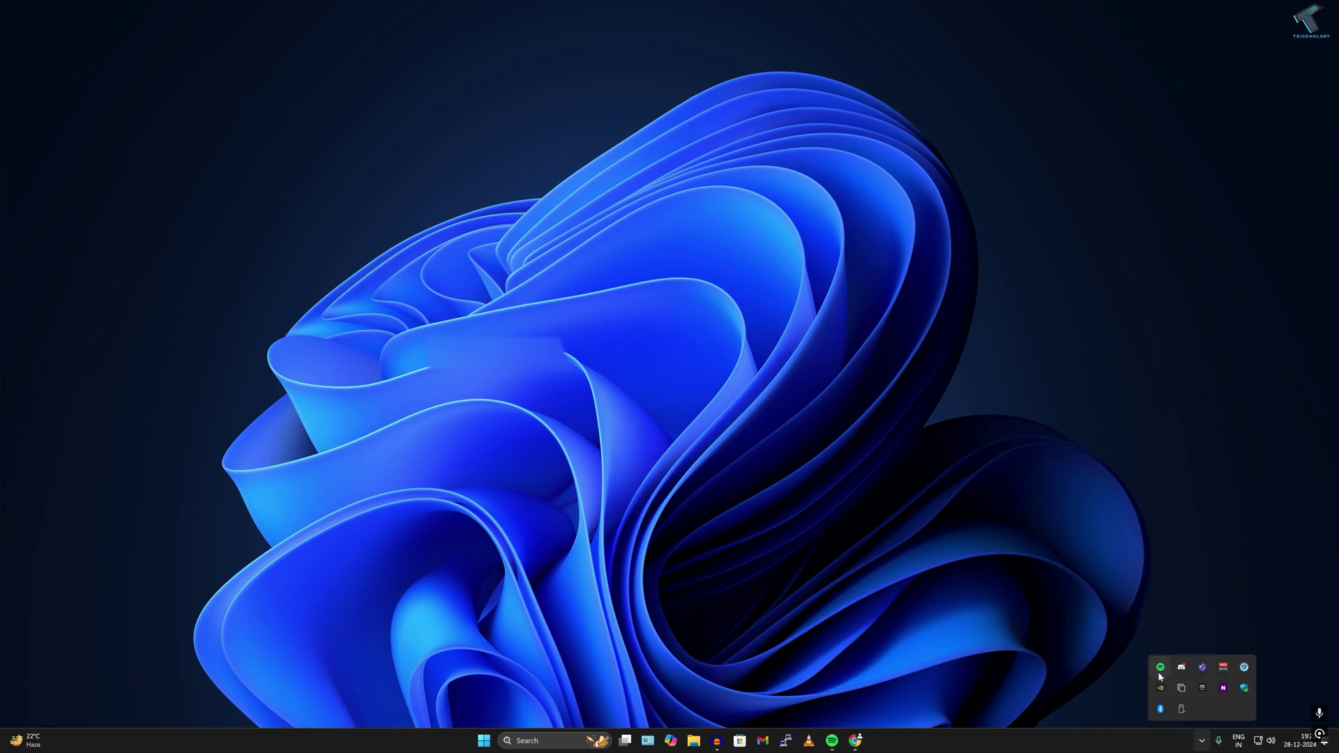
{"action": "left_click", "coordinate": [1179, 669]}
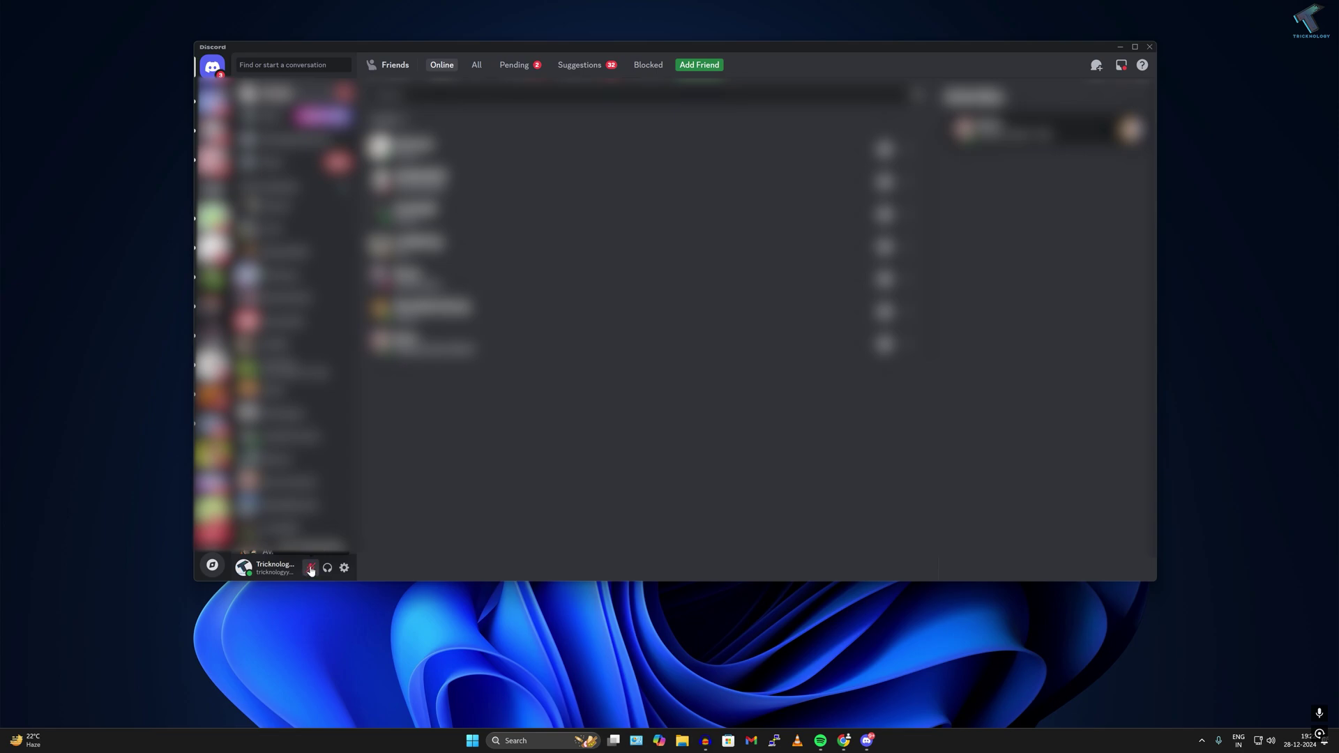
{"action": "left_click", "coordinate": [311, 569]}
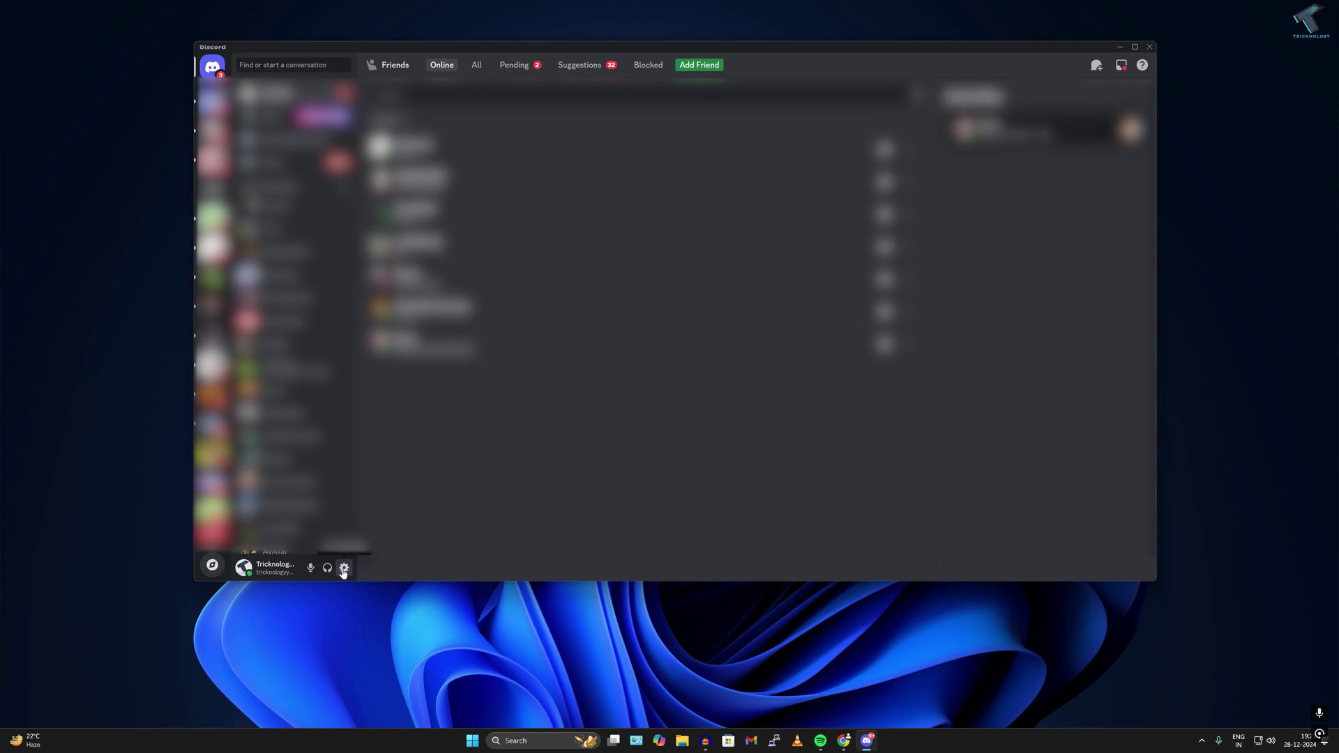
{"action": "left_click", "coordinate": [343, 568]}
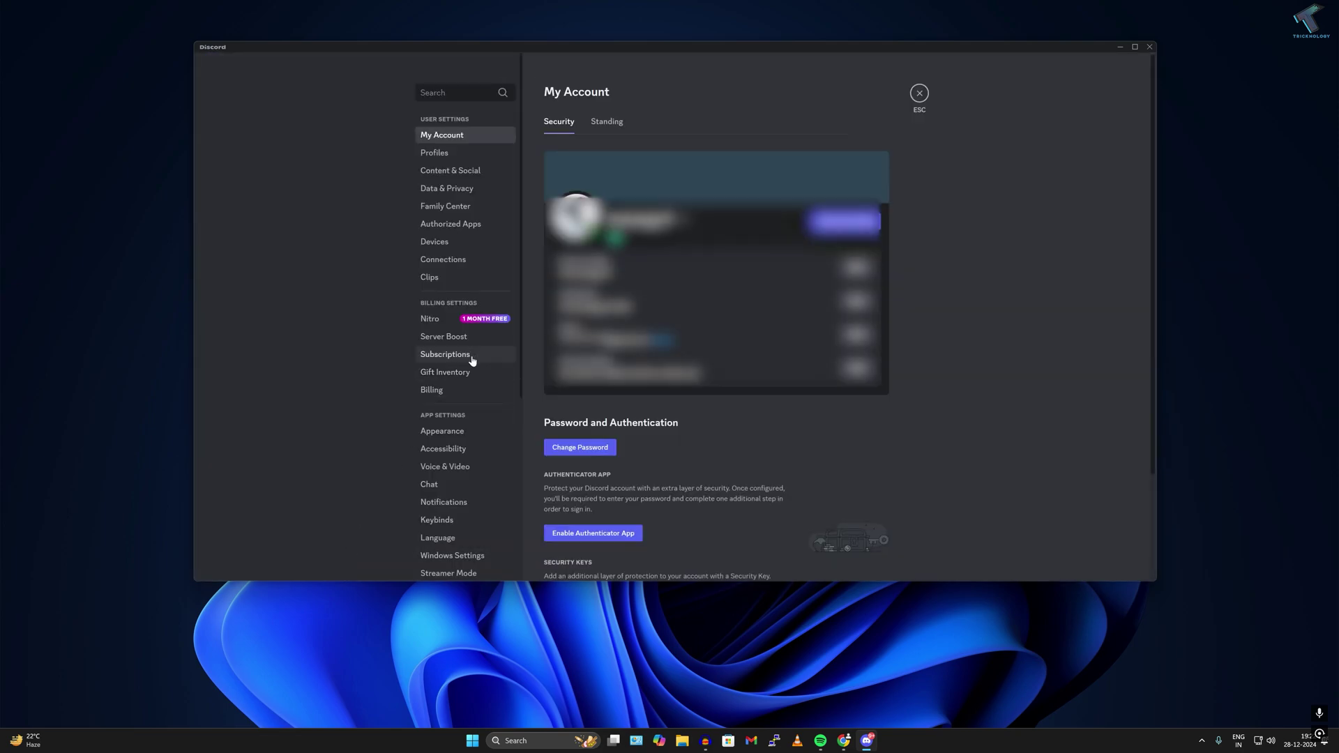
{"action": "scroll", "coordinate": [467, 380], "scroll_direction": "down", "scroll_amount": 3}
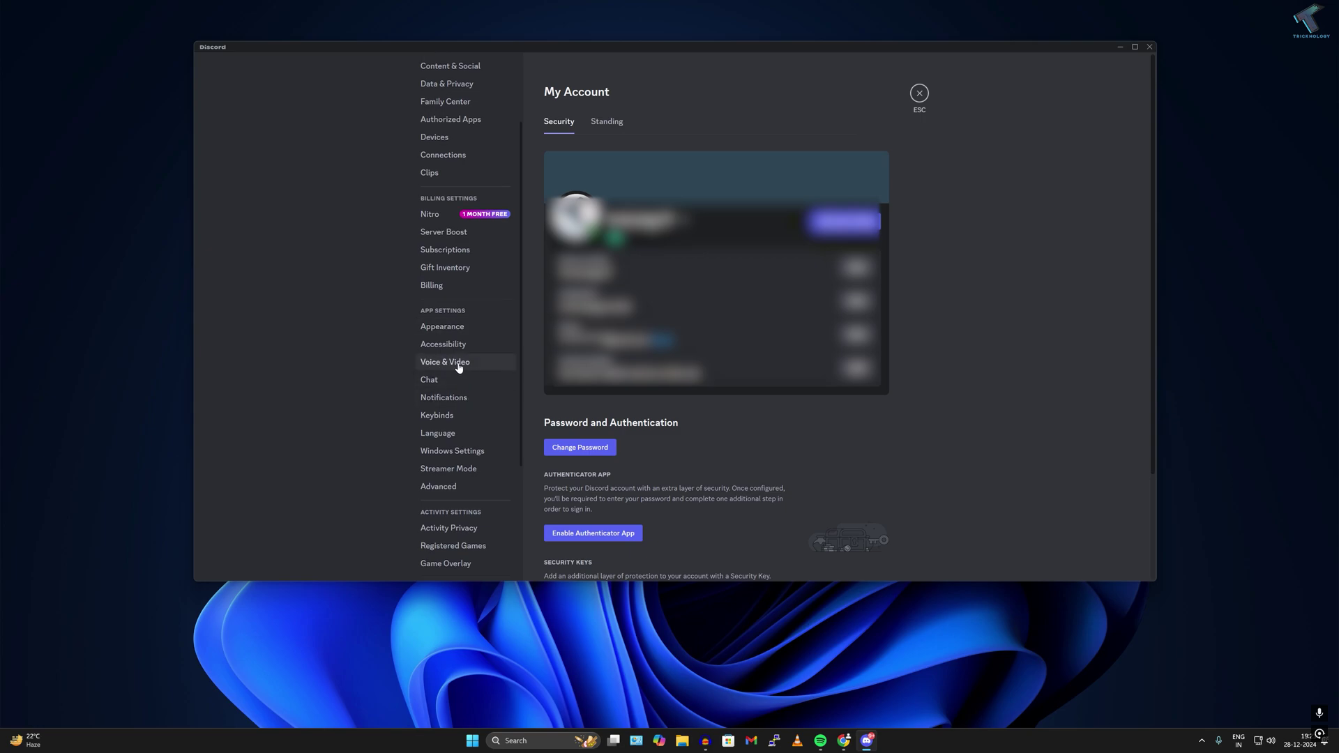
In Voice & Video, review the input and output device lists and set Output Volume to 118%
{"action": "left_click", "coordinate": [458, 363]}
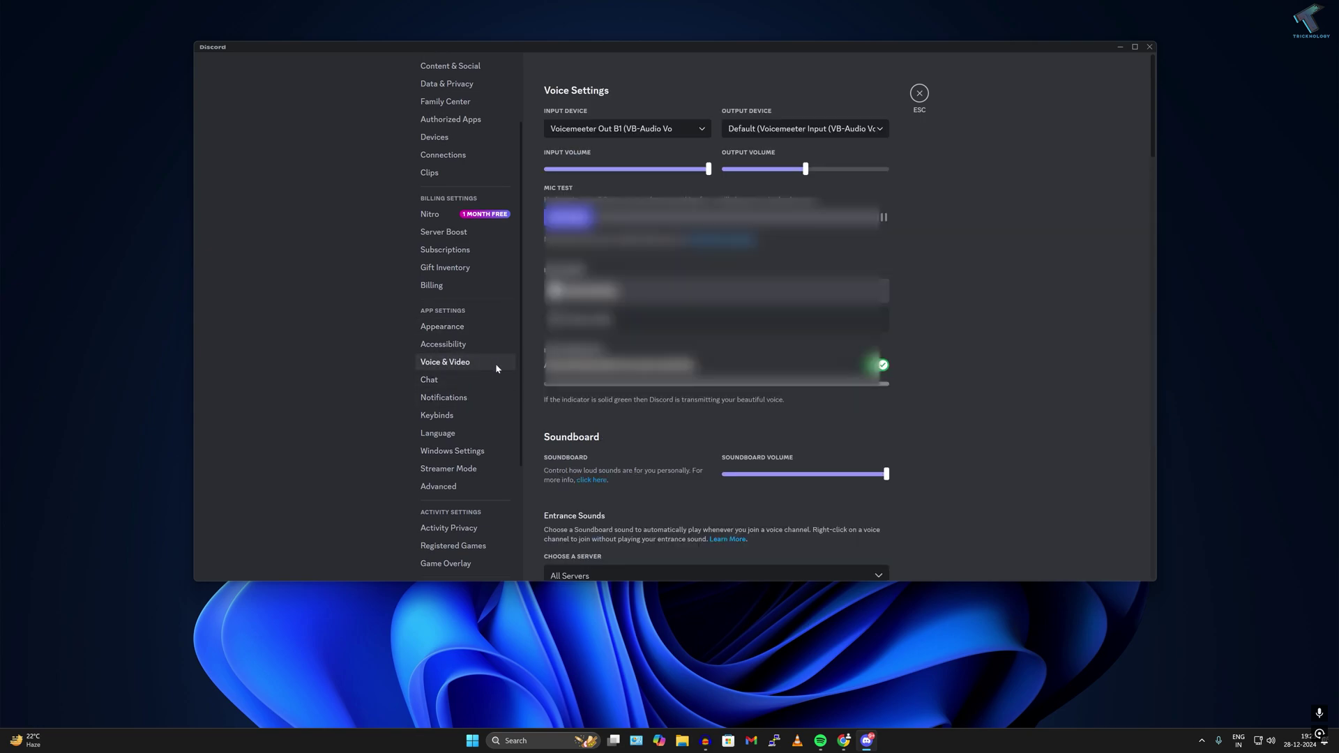
{"action": "left_click", "coordinate": [624, 128]}
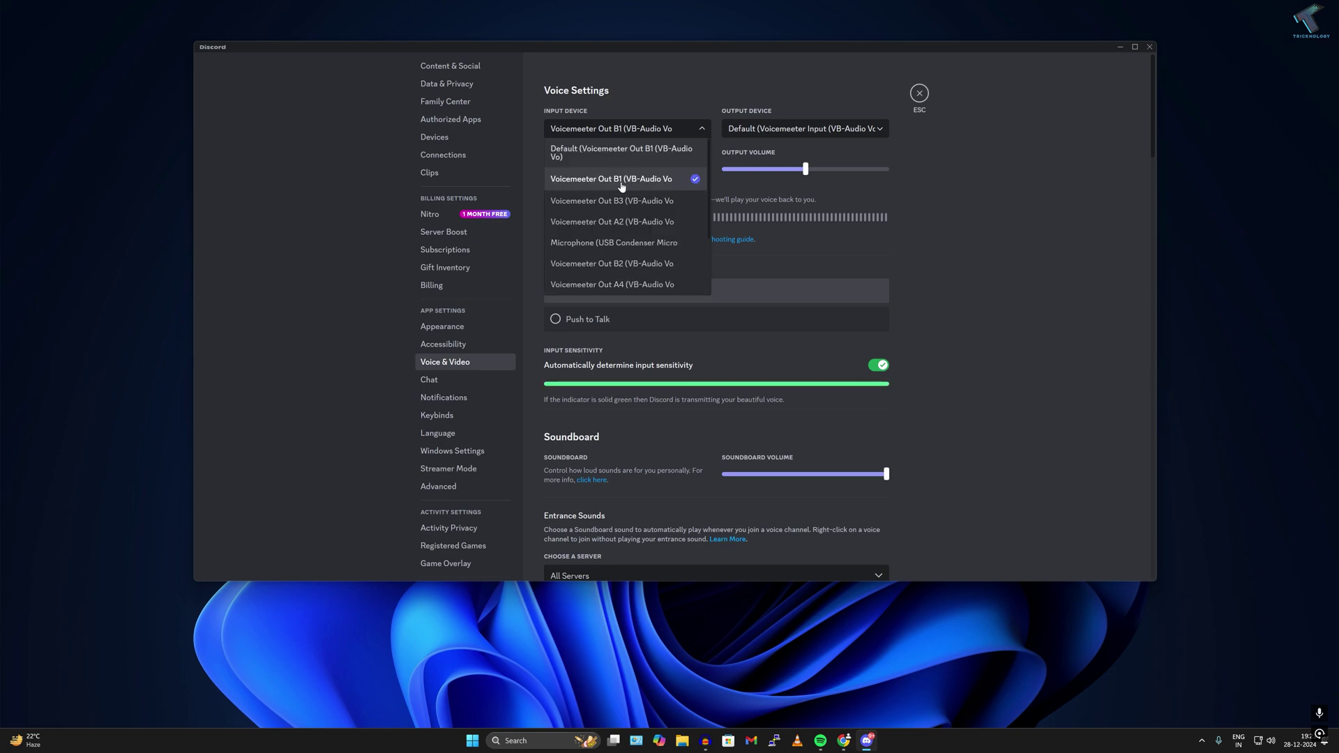
{"action": "left_click", "coordinate": [858, 150]}
{"action": "left_click", "coordinate": [809, 130]}
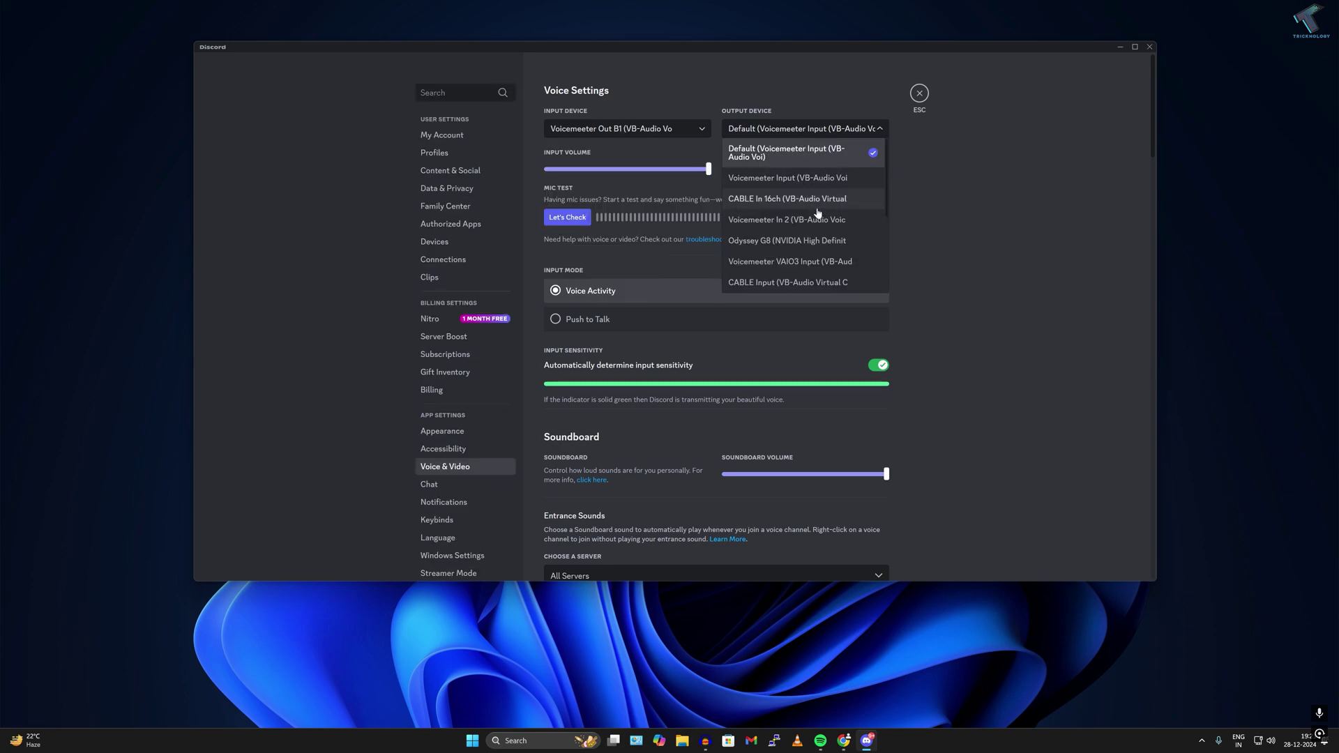
{"action": "left_click", "coordinate": [960, 232]}
{"action": "mouse_move", "coordinate": [709, 169]}
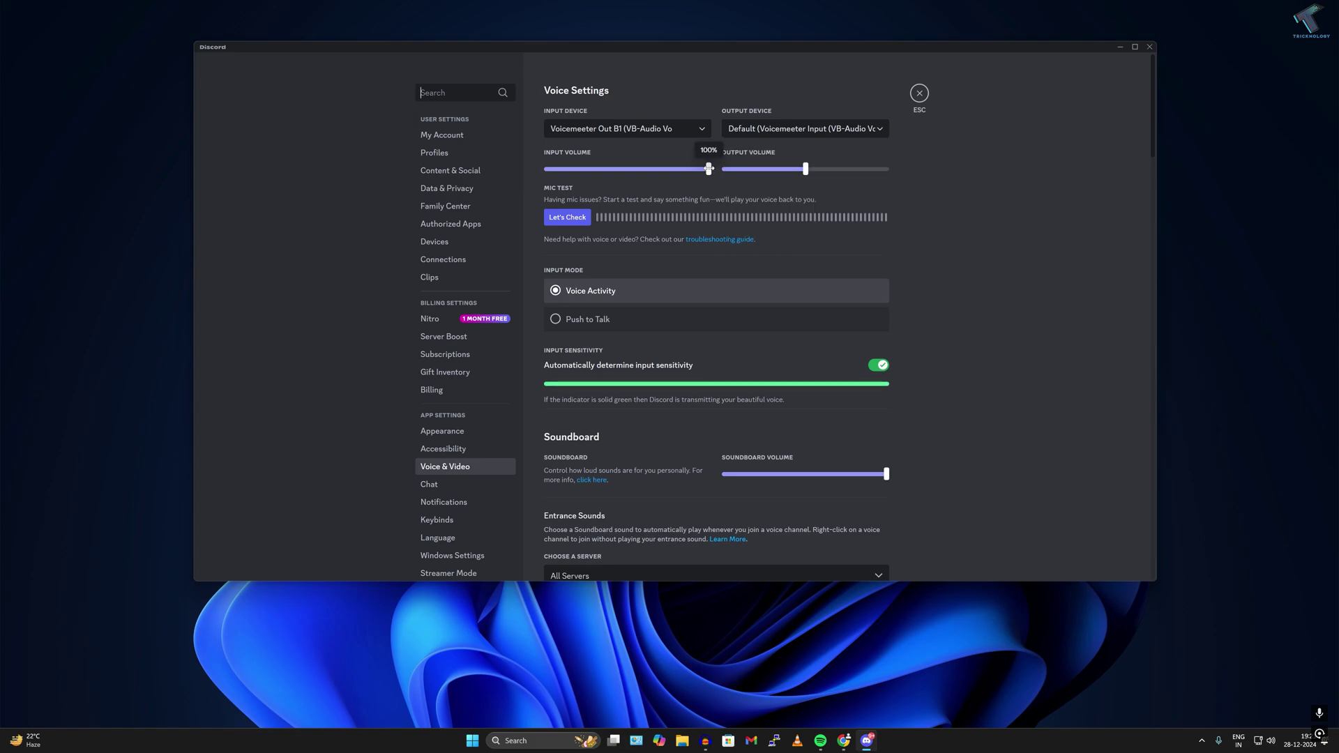
{"action": "left_click_drag", "start_coordinate": [805, 169], "coordinate": [820, 168]}
{"action": "scroll", "coordinate": [657, 302], "scroll_direction": "down", "scroll_amount": 1}
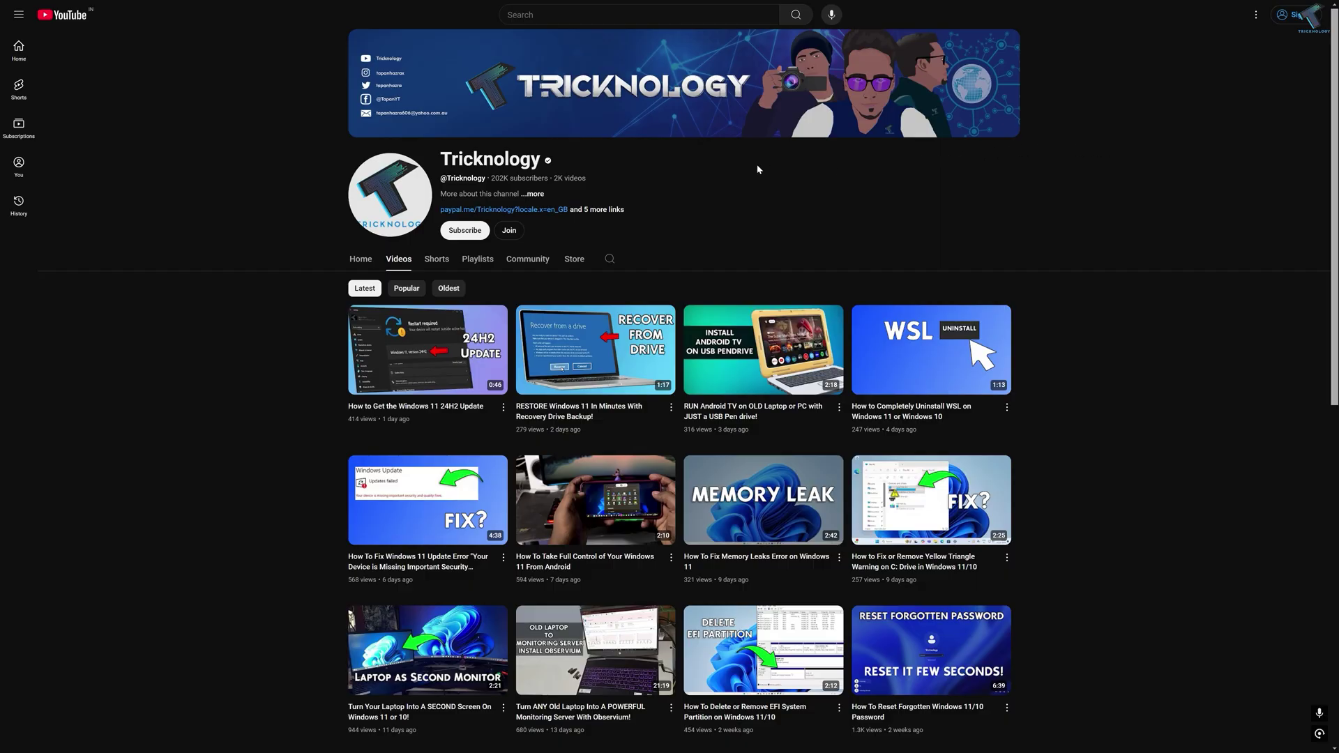
{"action": "scroll", "coordinate": [508, 194], "scroll_direction": "down", "scroll_amount": 3}
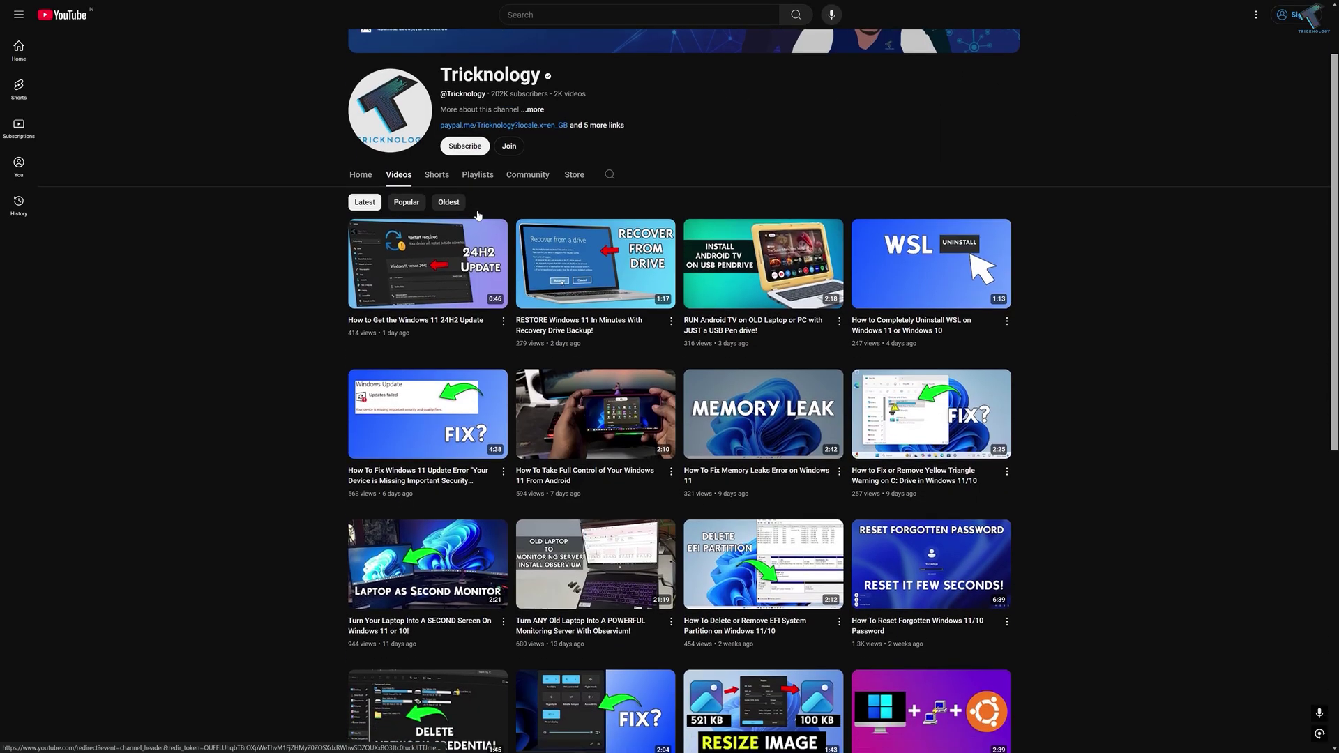
{"action": "scroll", "coordinate": [478, 215], "scroll_direction": "down", "scroll_amount": 4}
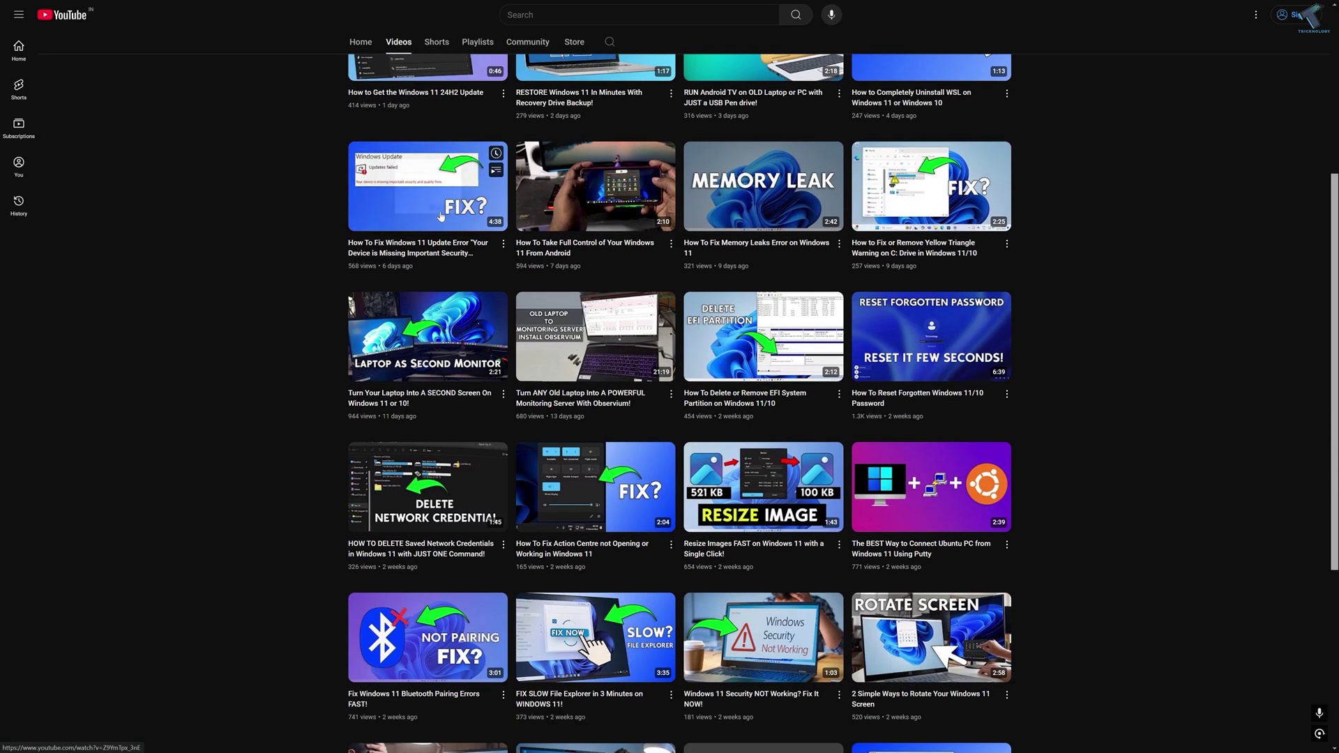
{"action": "scroll", "coordinate": [295, 204], "scroll_direction": "down", "scroll_amount": 5}
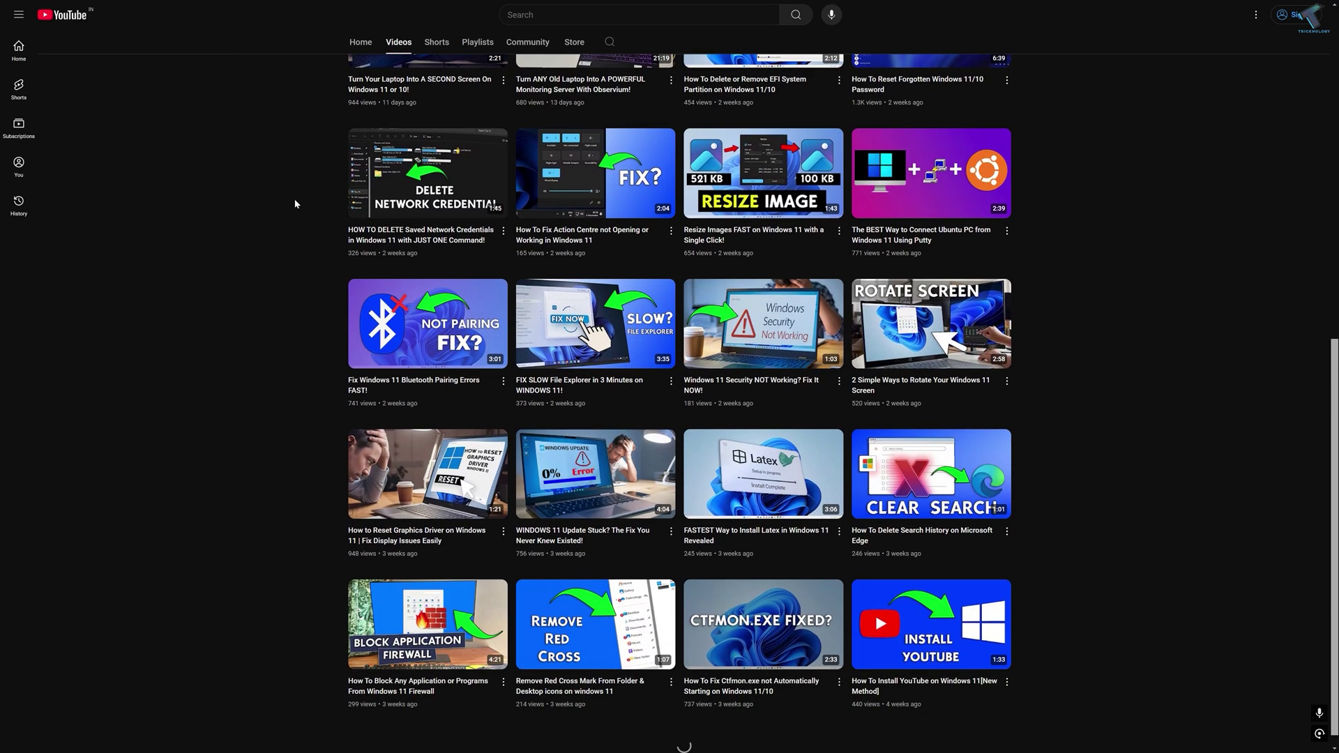
{"action": "scroll", "coordinate": [295, 204], "scroll_direction": "down", "scroll_amount": 9}
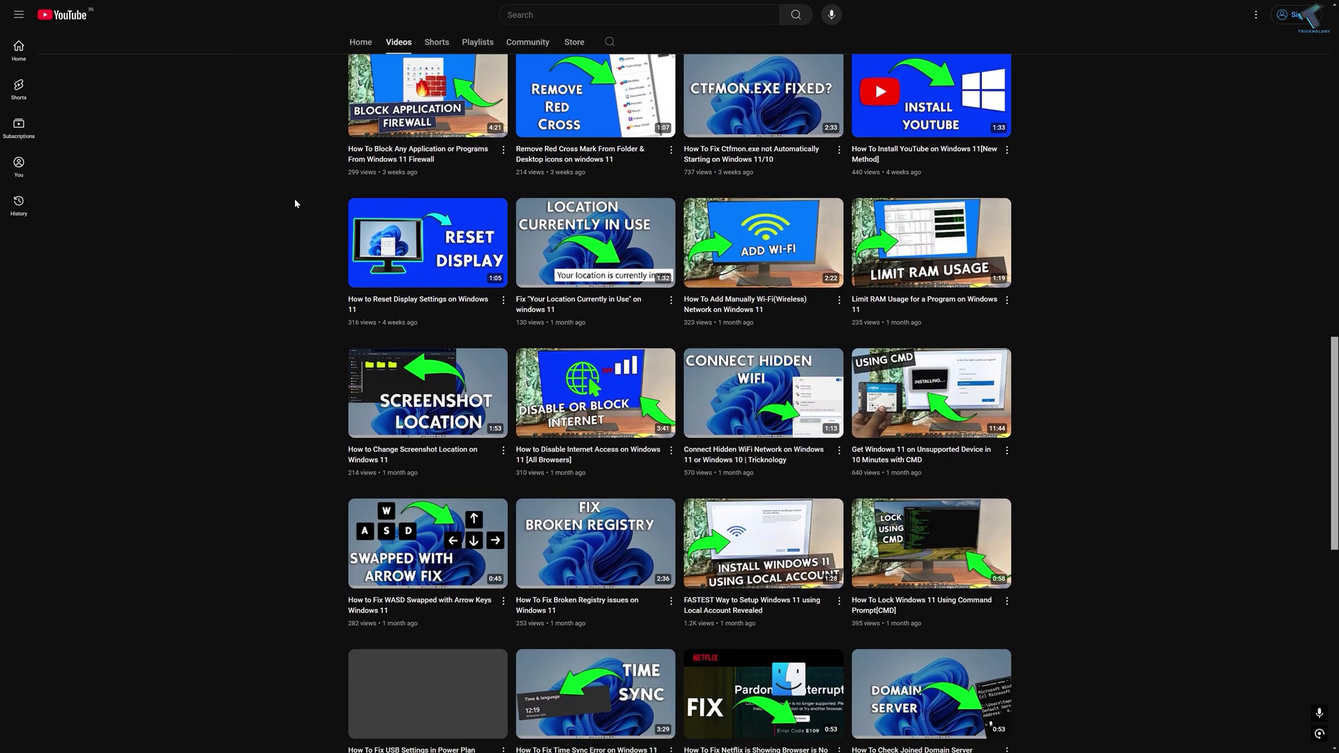
{"action": "scroll", "coordinate": [294, 203], "scroll_direction": "down", "scroll_amount": 5}
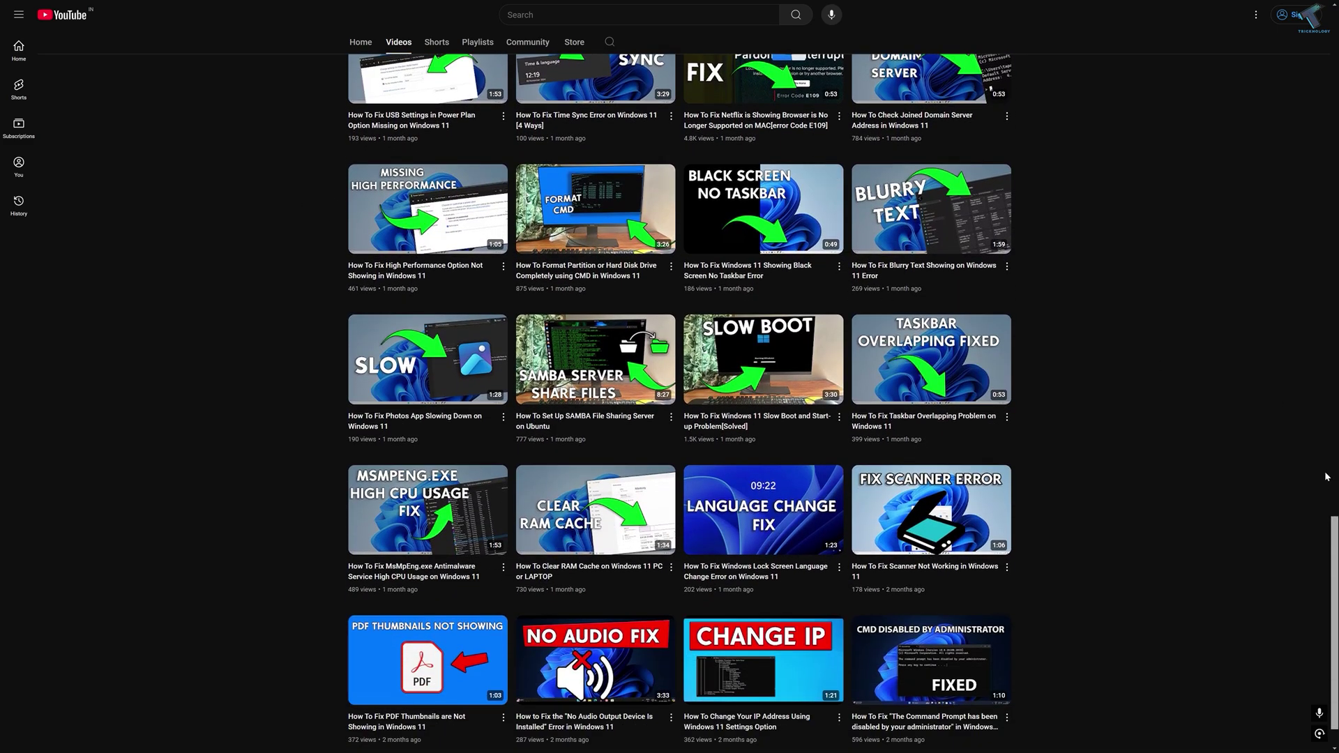
{"action": "left_click_drag", "start_coordinate": [1330, 526], "coordinate": [1191, 42]}
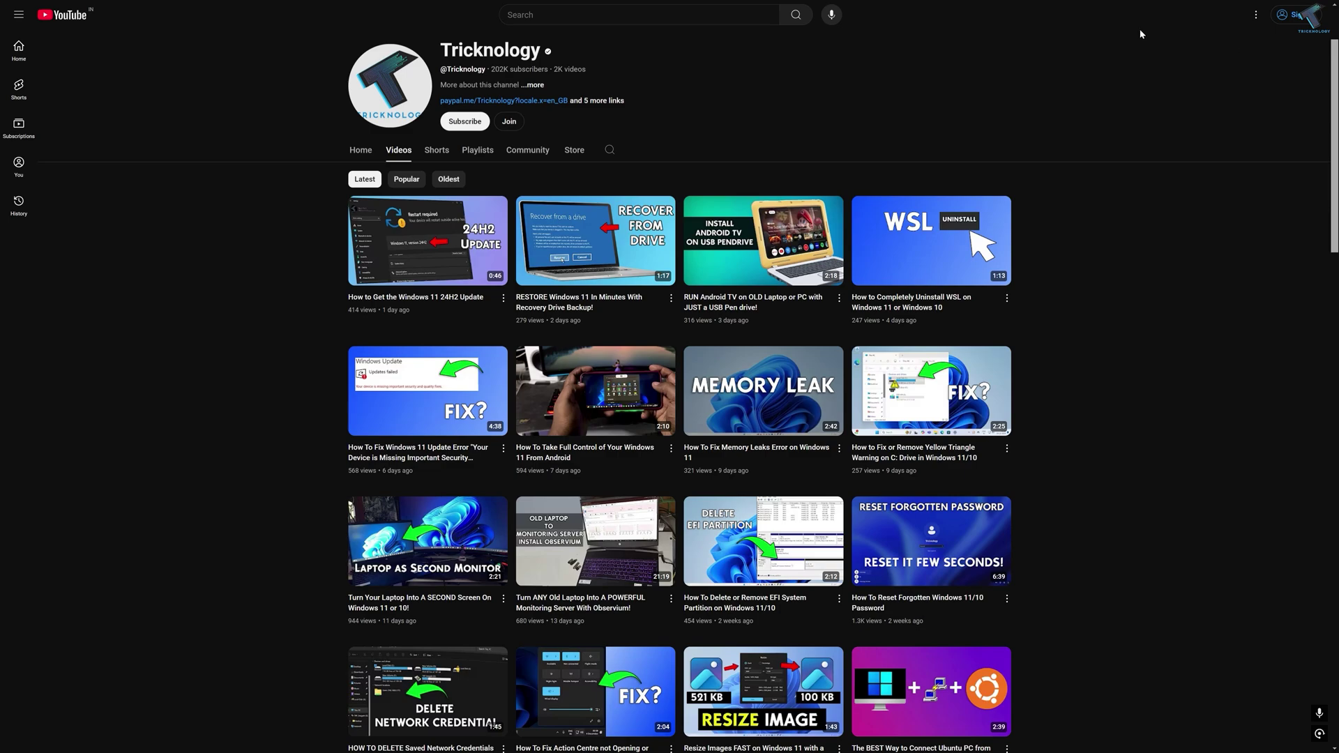
{"action": "scroll", "coordinate": [462, 137], "scroll_direction": "up", "scroll_amount": 2}
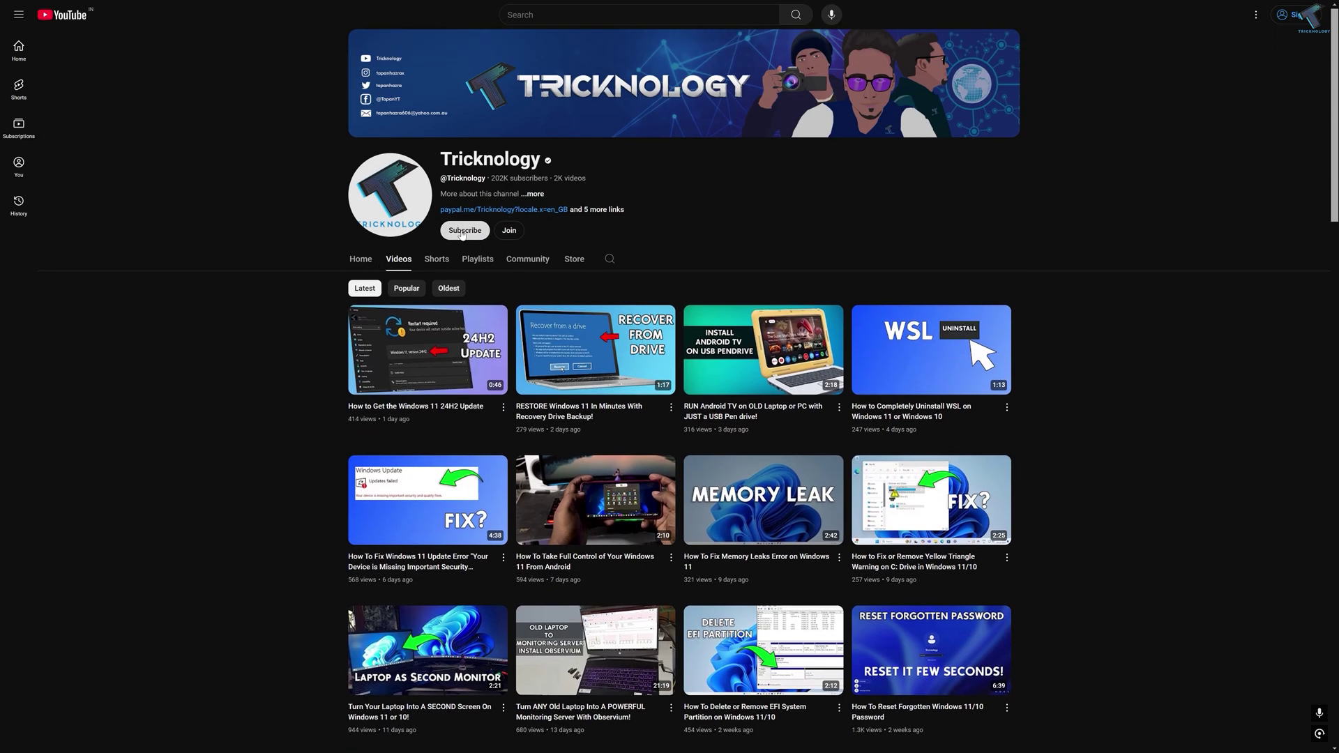